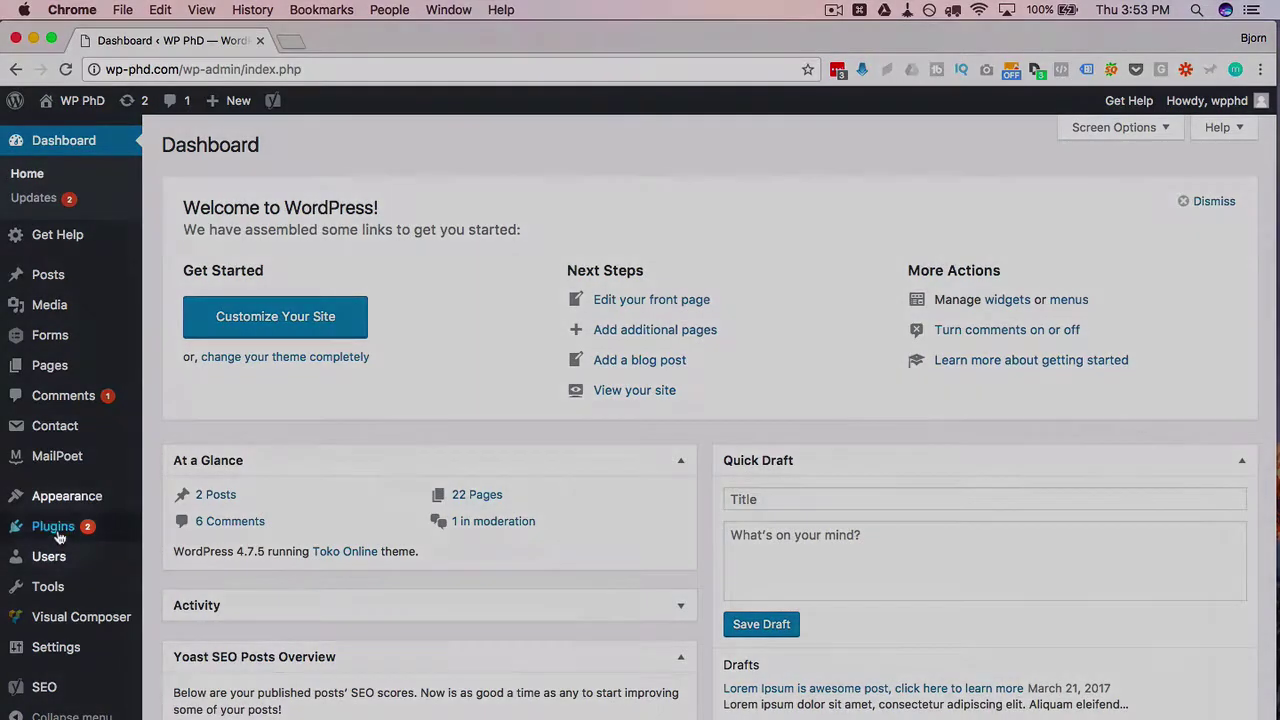
Search the Add New plugins directory for '404'
{"action": "mouse_move", "coordinate": [57, 536]}
{"action": "left_click", "coordinate": [184, 554]}
{"action": "type", "text": "404"}
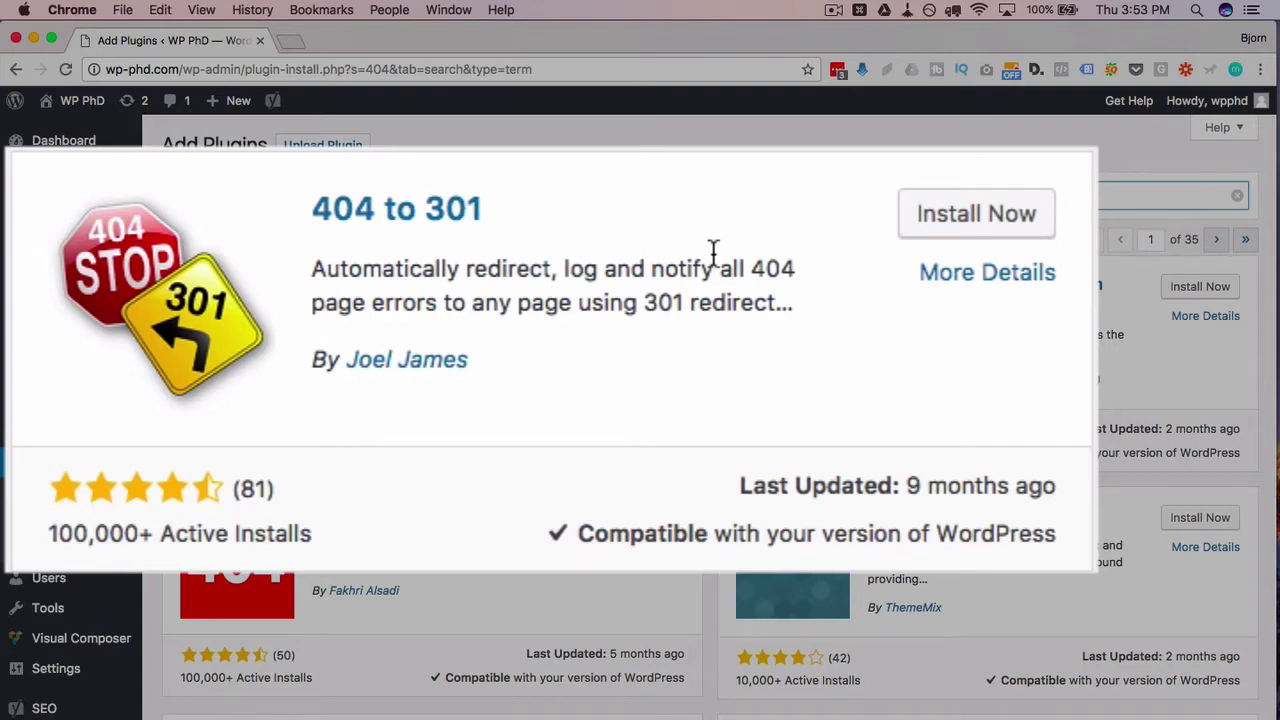
Read the 404 to 301 listing, highlighting the word 'log' in its description
{"action": "double_click", "coordinate": [574, 272]}
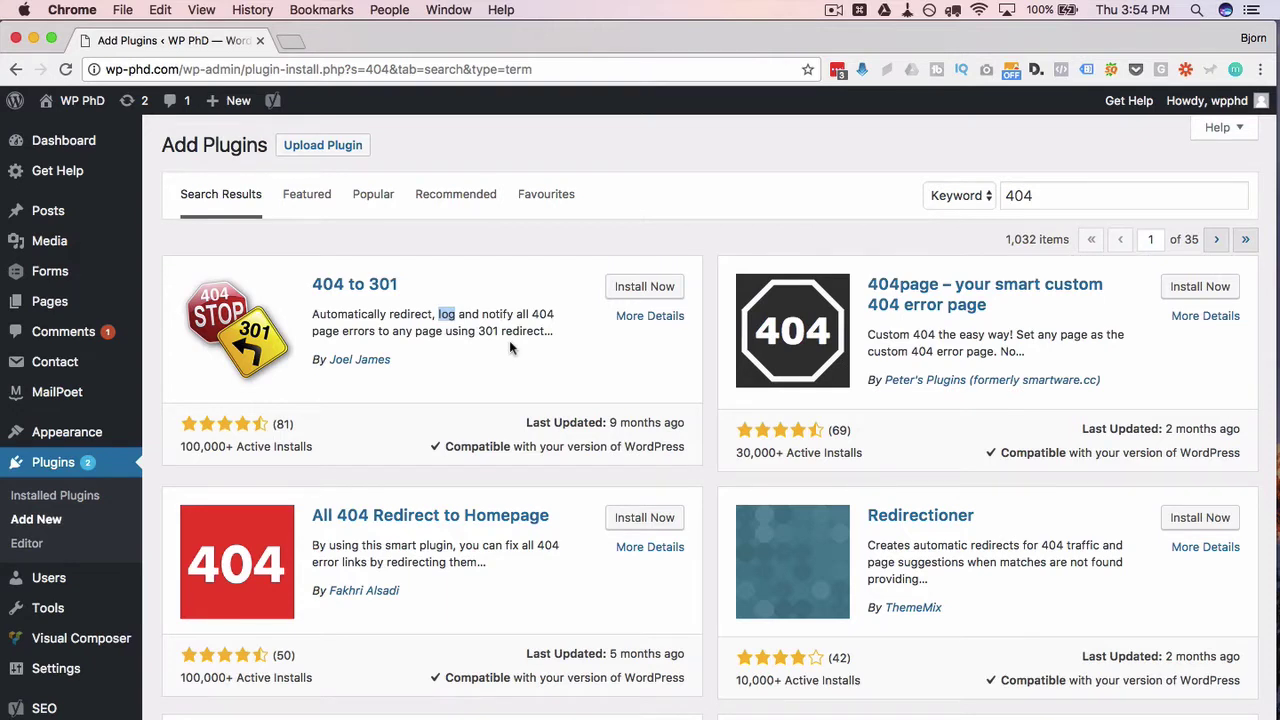
{"action": "left_click", "coordinate": [496, 366]}
{"action": "double_click", "coordinate": [447, 313]}
{"action": "left_click", "coordinate": [450, 357]}
Install and activate 404 to 301, then view its empty 404 Error Logs page
{"action": "left_click", "coordinate": [665, 287]}
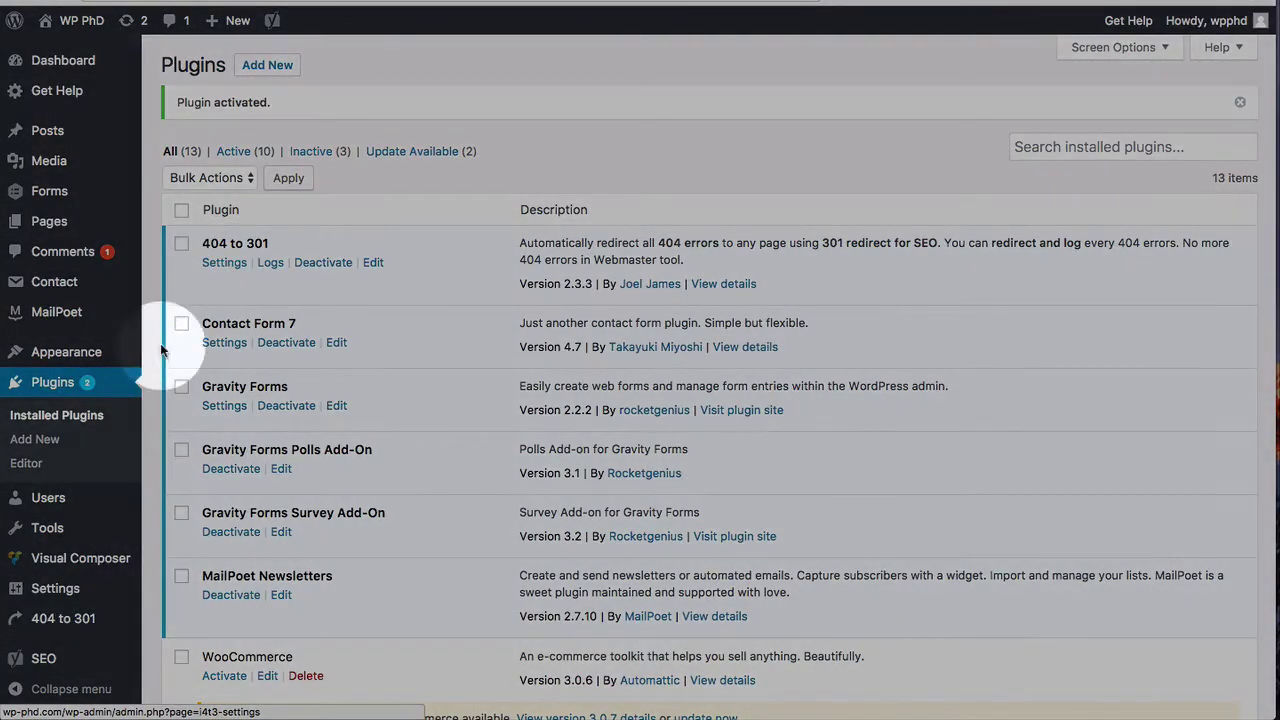
{"action": "scroll", "coordinate": [108, 444], "scroll_direction": "down", "scroll_amount": 1}
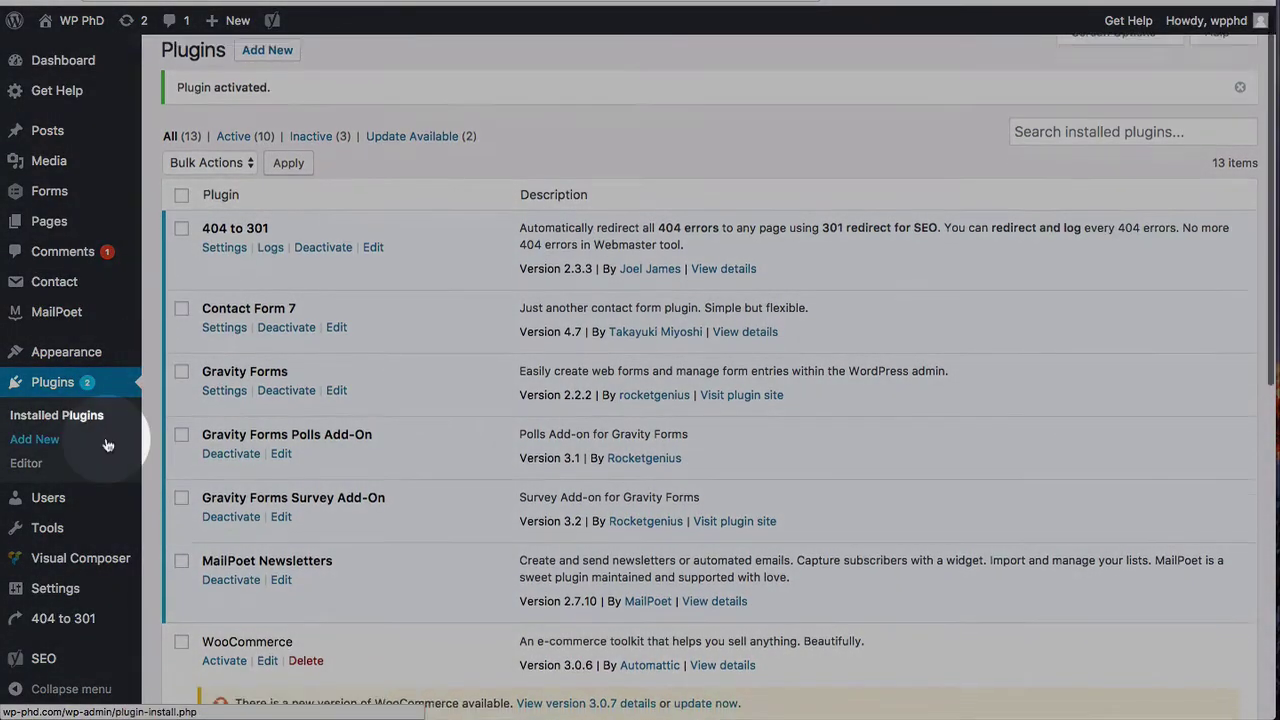
{"action": "scroll", "coordinate": [108, 444], "scroll_direction": "down", "scroll_amount": 2}
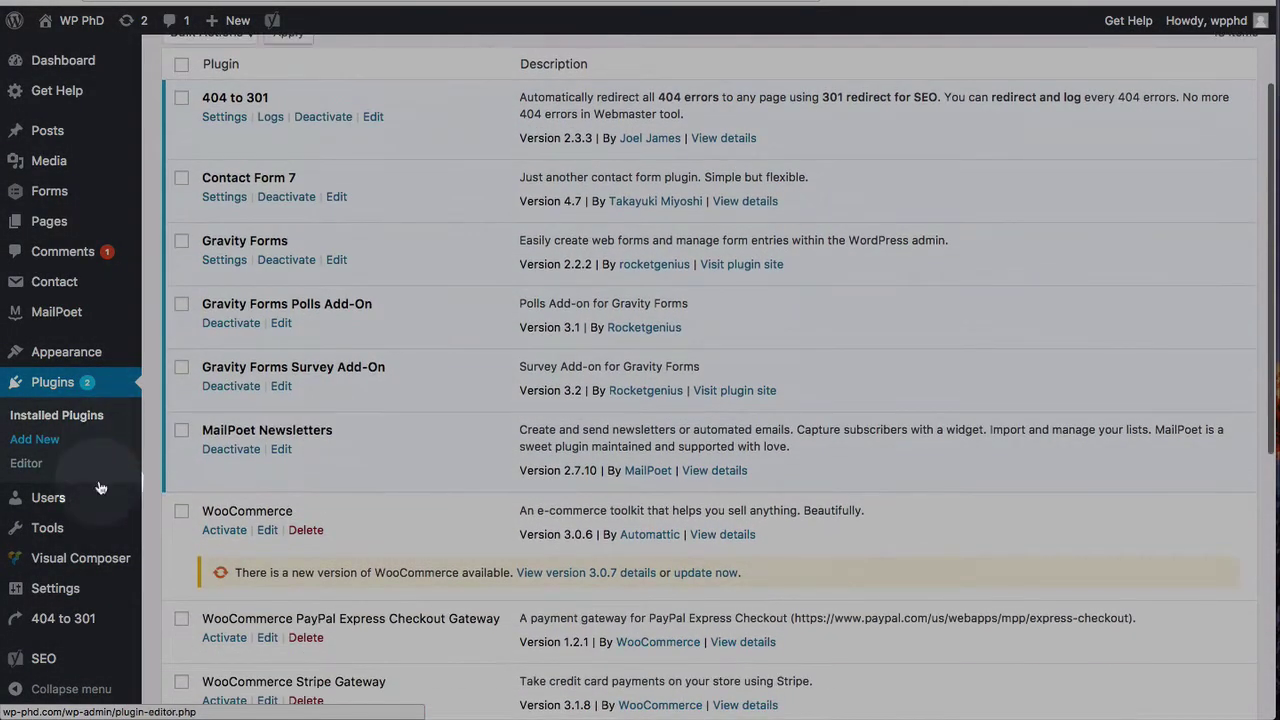
{"action": "left_click", "coordinate": [89, 622]}
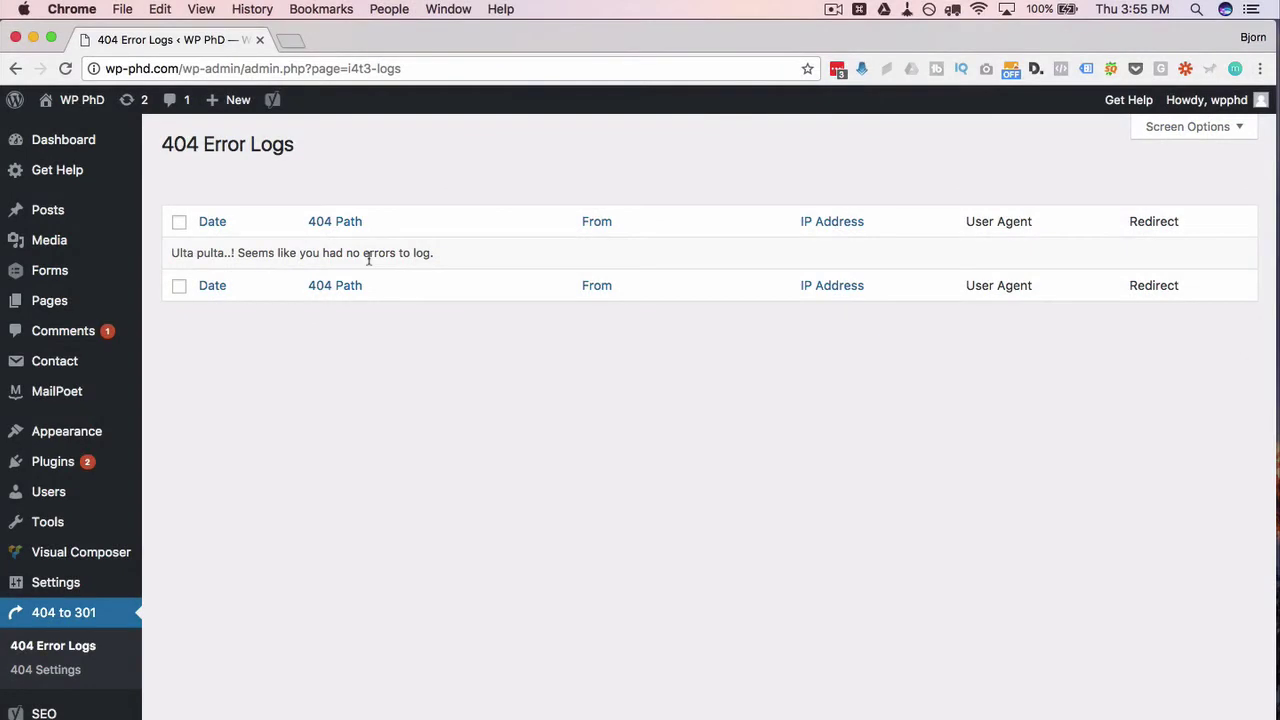
In 404 to 301 settings, keep 301 Redirect (SEO) as the redirect type
{"action": "left_click", "coordinate": [30, 675]}
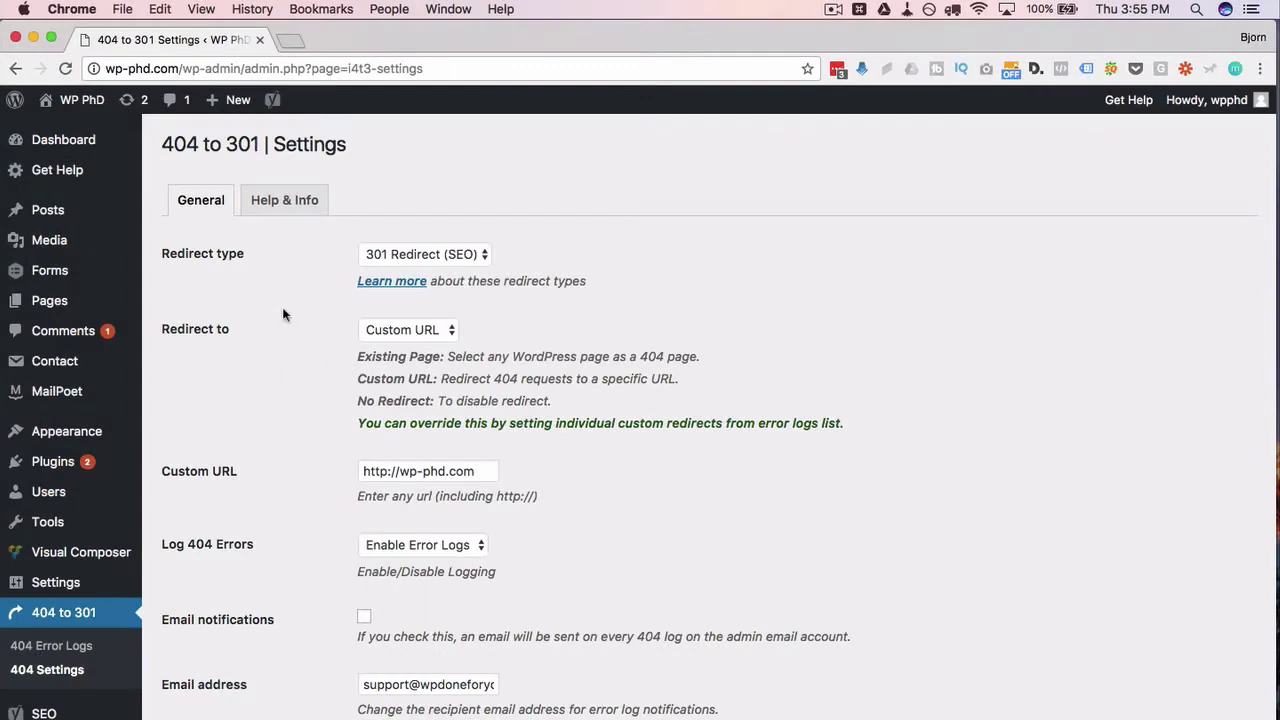
{"action": "scroll", "coordinate": [308, 231], "scroll_direction": "down", "scroll_amount": 1}
{"action": "scroll", "coordinate": [308, 231], "scroll_direction": "down", "scroll_amount": 1}
{"action": "left_click", "coordinate": [405, 190]}
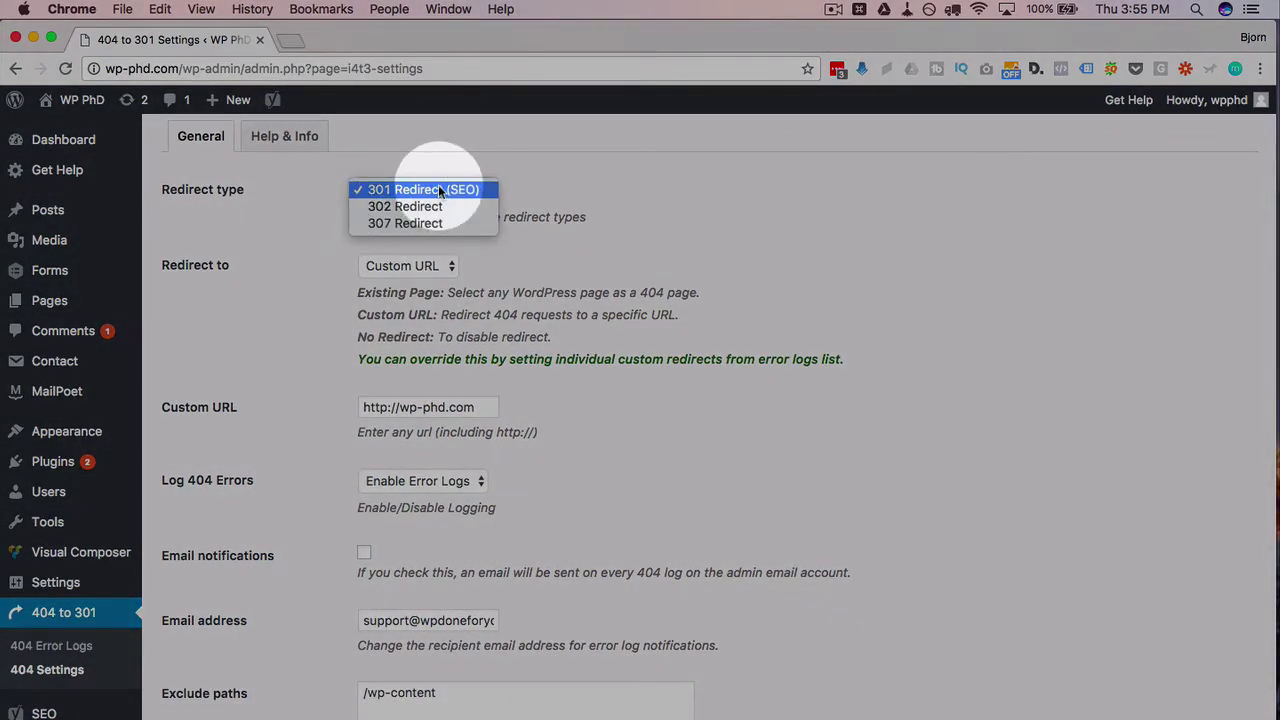
{"action": "left_click", "coordinate": [439, 190]}
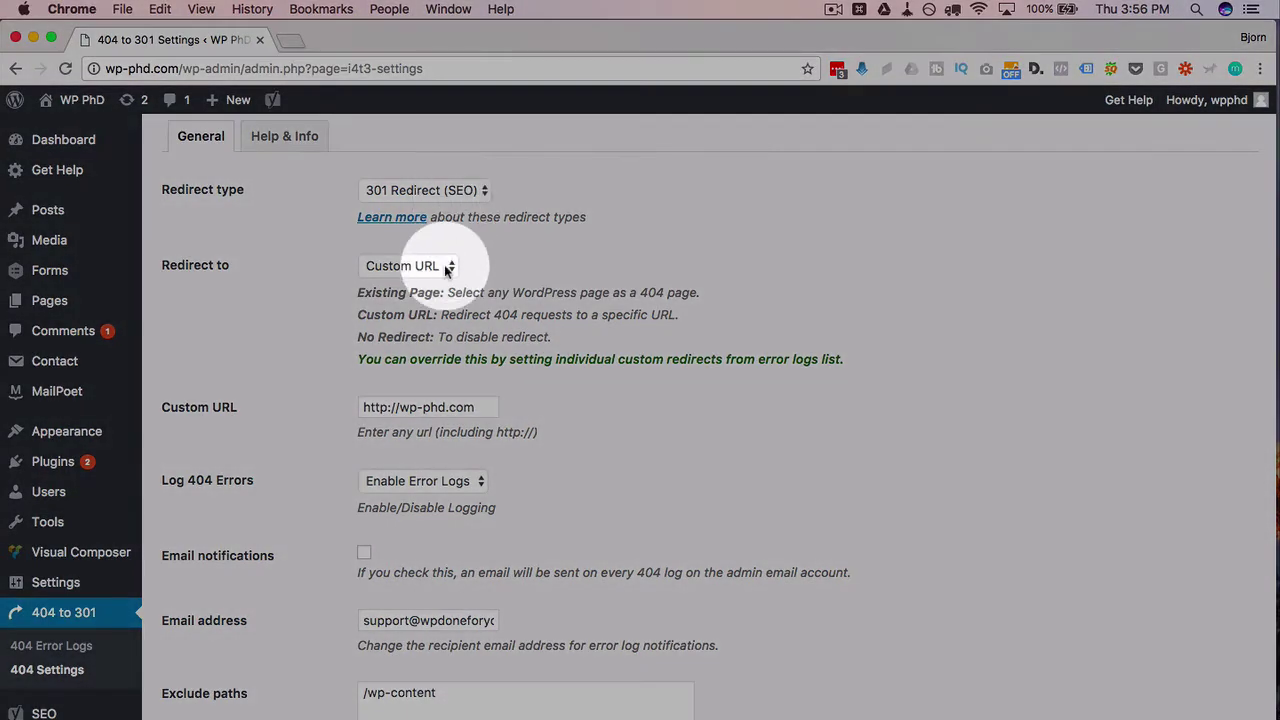
Set Redirect to Existing Page, leaving Activity as the selected page
{"action": "left_click", "coordinate": [447, 268]}
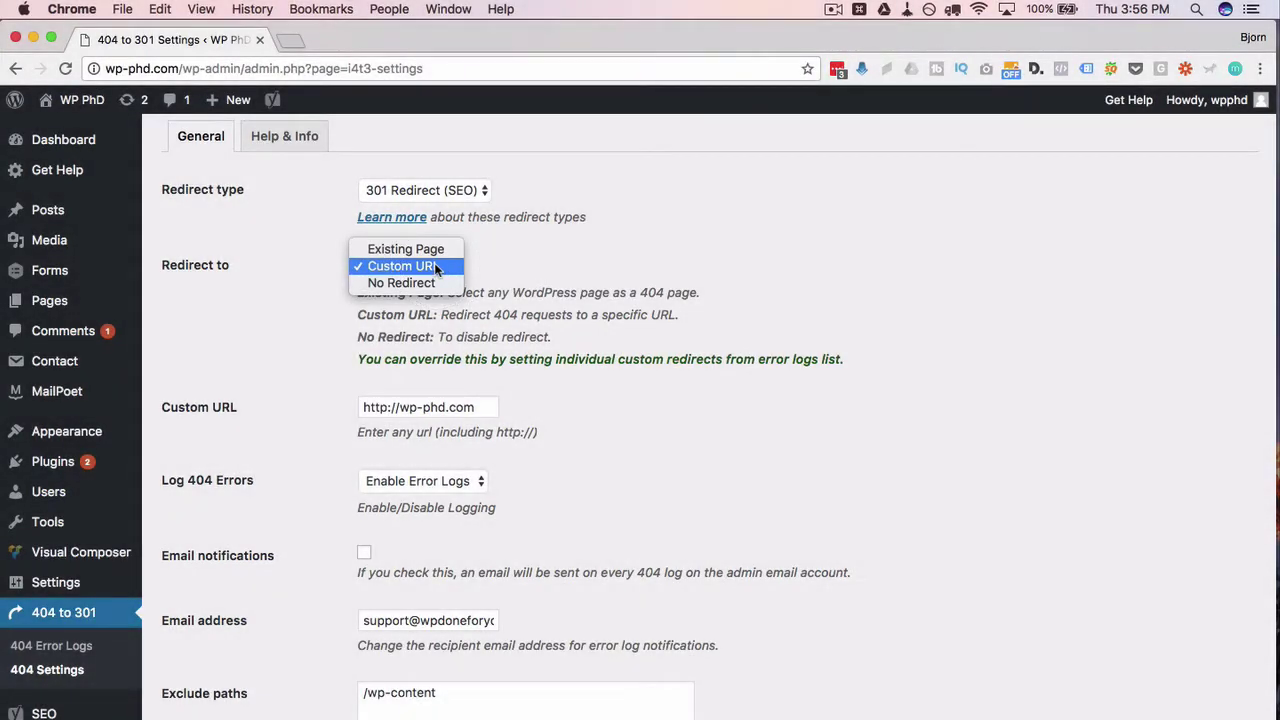
{"action": "left_click", "coordinate": [434, 265]}
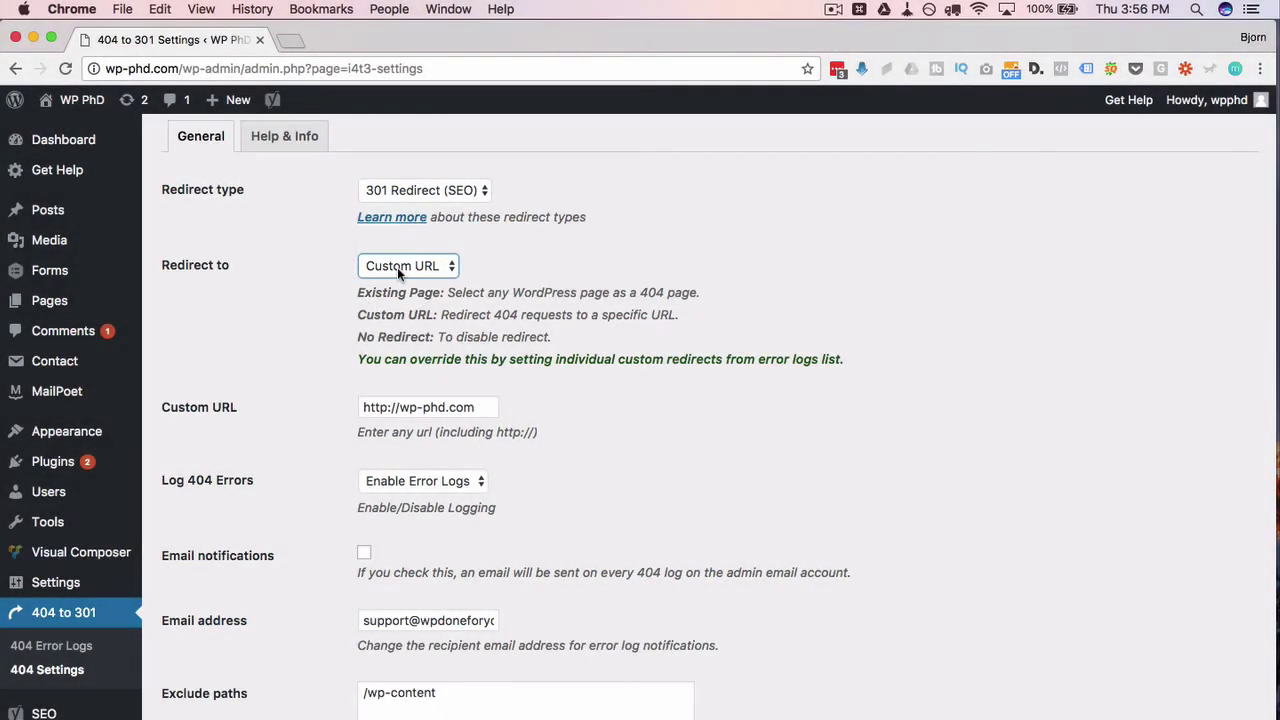
{"action": "left_click", "coordinate": [397, 267]}
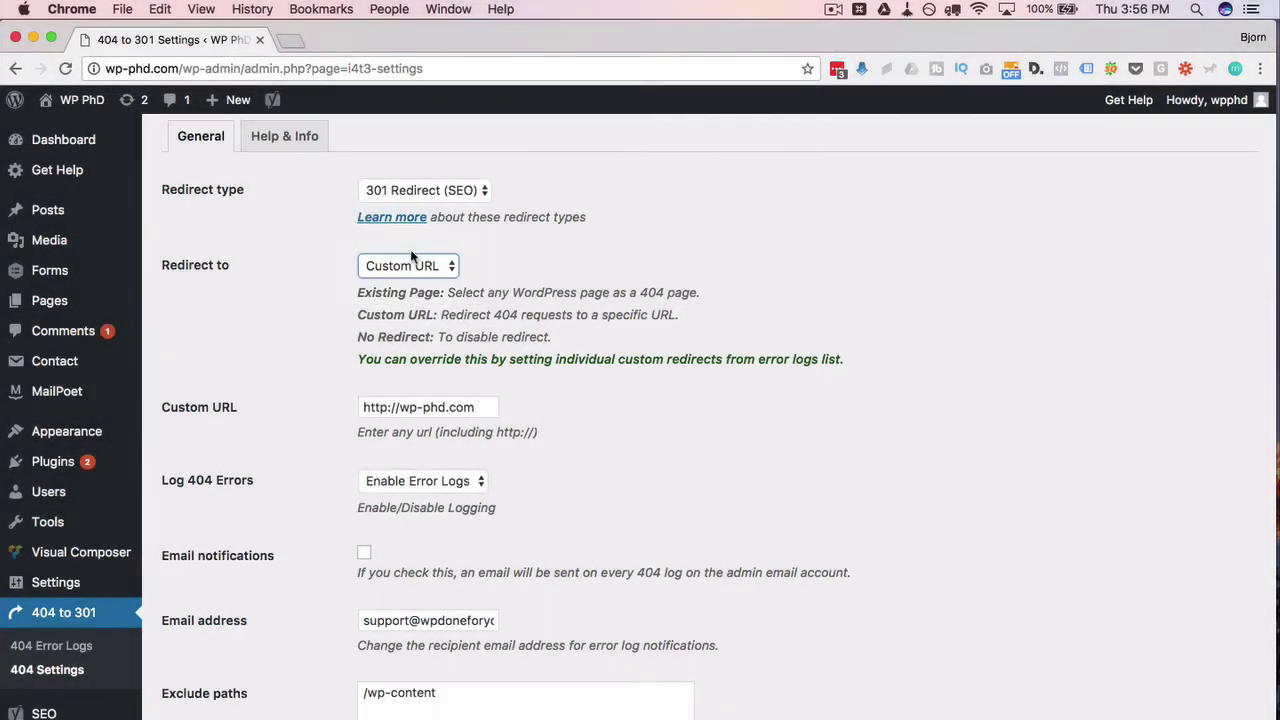
{"action": "left_click", "coordinate": [410, 247]}
{"action": "scroll", "coordinate": [330, 377], "scroll_direction": "down", "scroll_amount": 2}
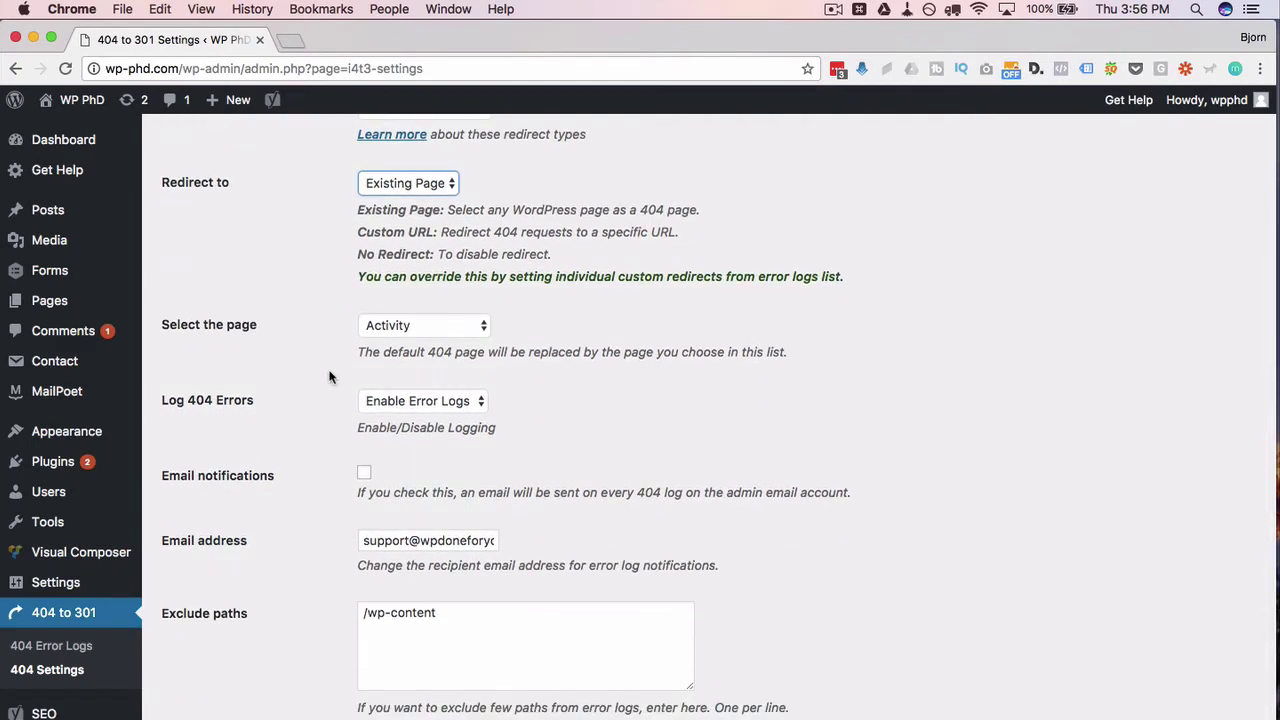
{"action": "left_click", "coordinate": [392, 334]}
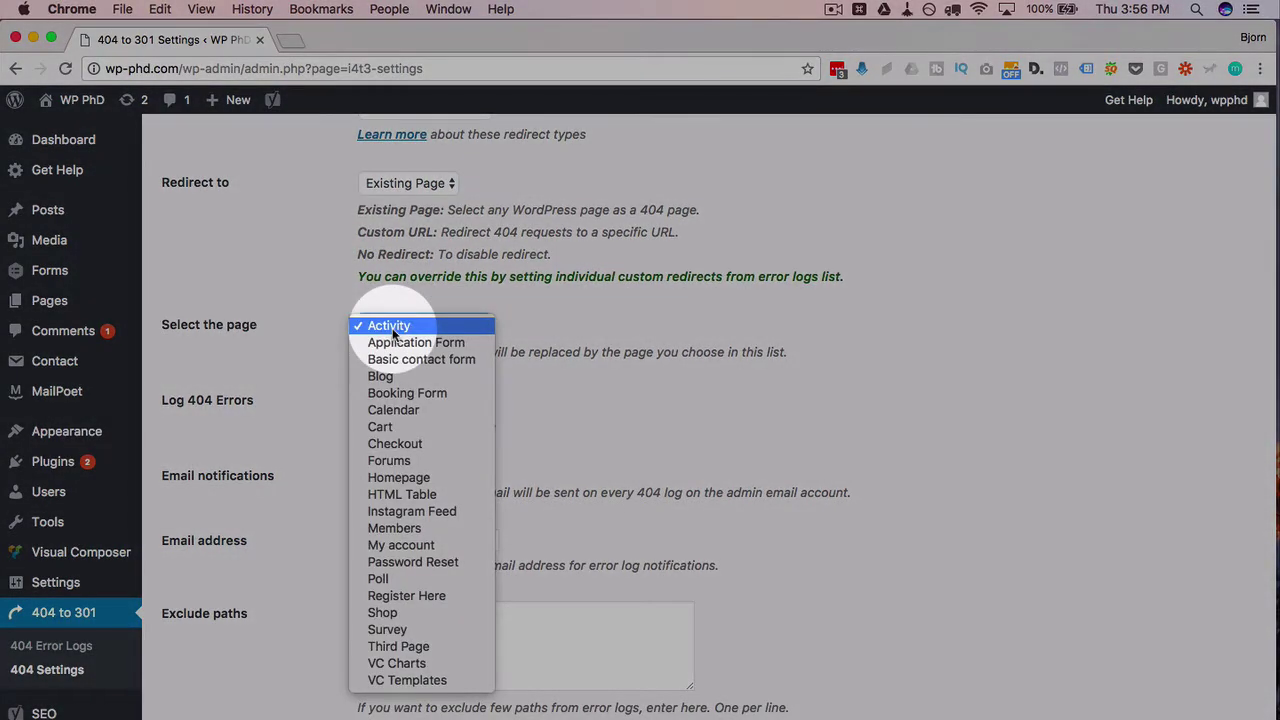
{"action": "left_click", "coordinate": [323, 423]}
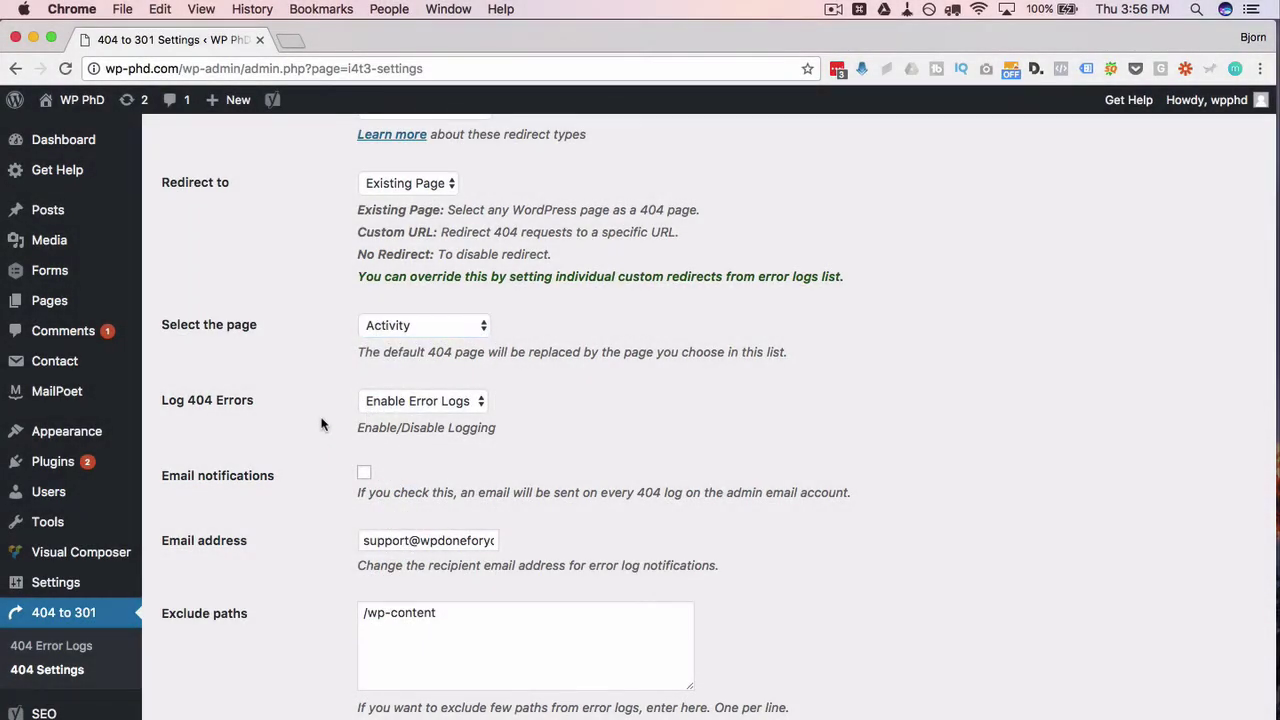
{"action": "scroll", "coordinate": [323, 423], "scroll_direction": "down", "scroll_amount": 2}
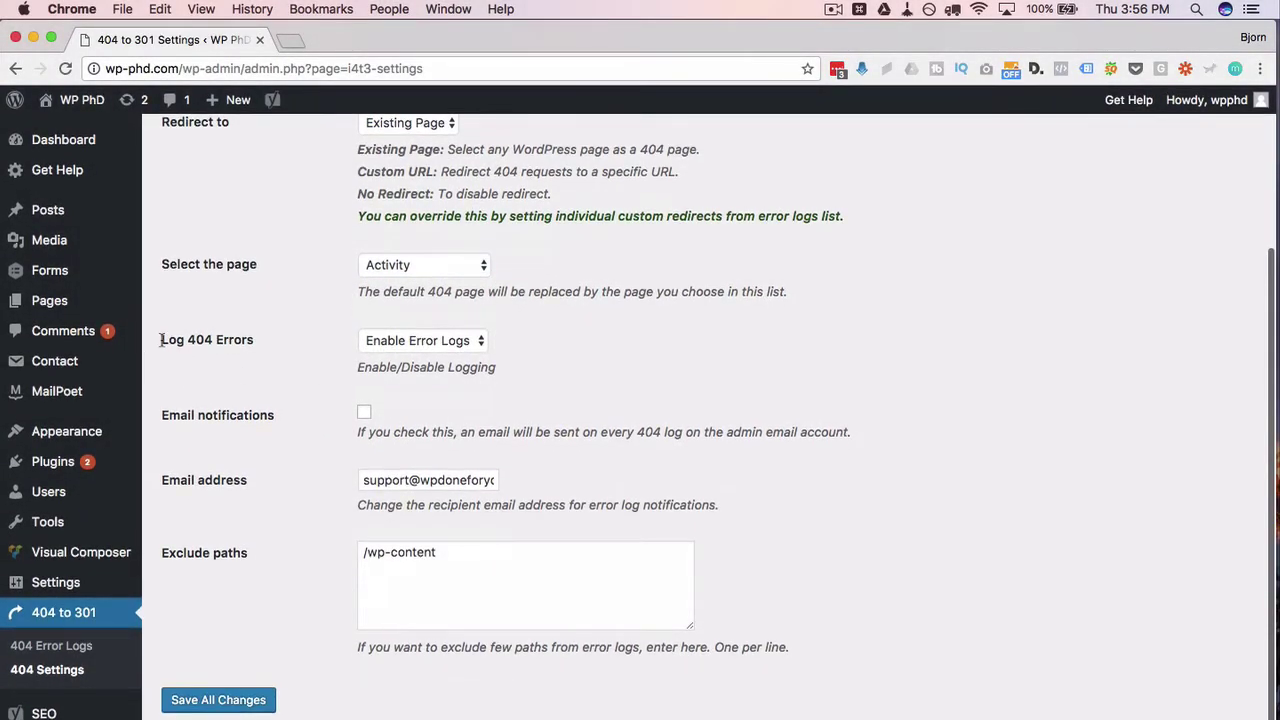
Keep 404 error logging enabled and email notifications off, reviewing the notification address
{"action": "left_click_drag", "start_coordinate": [160, 340], "coordinate": [286, 334]}
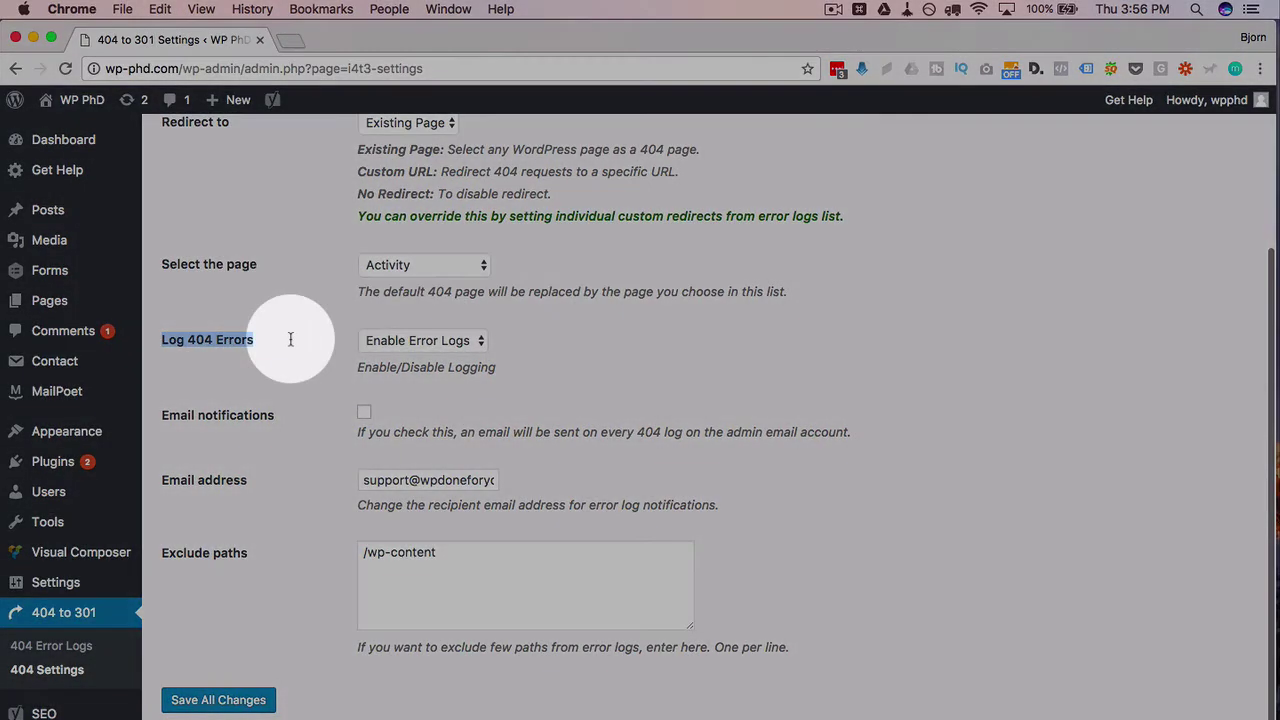
{"action": "left_click", "coordinate": [418, 345]}
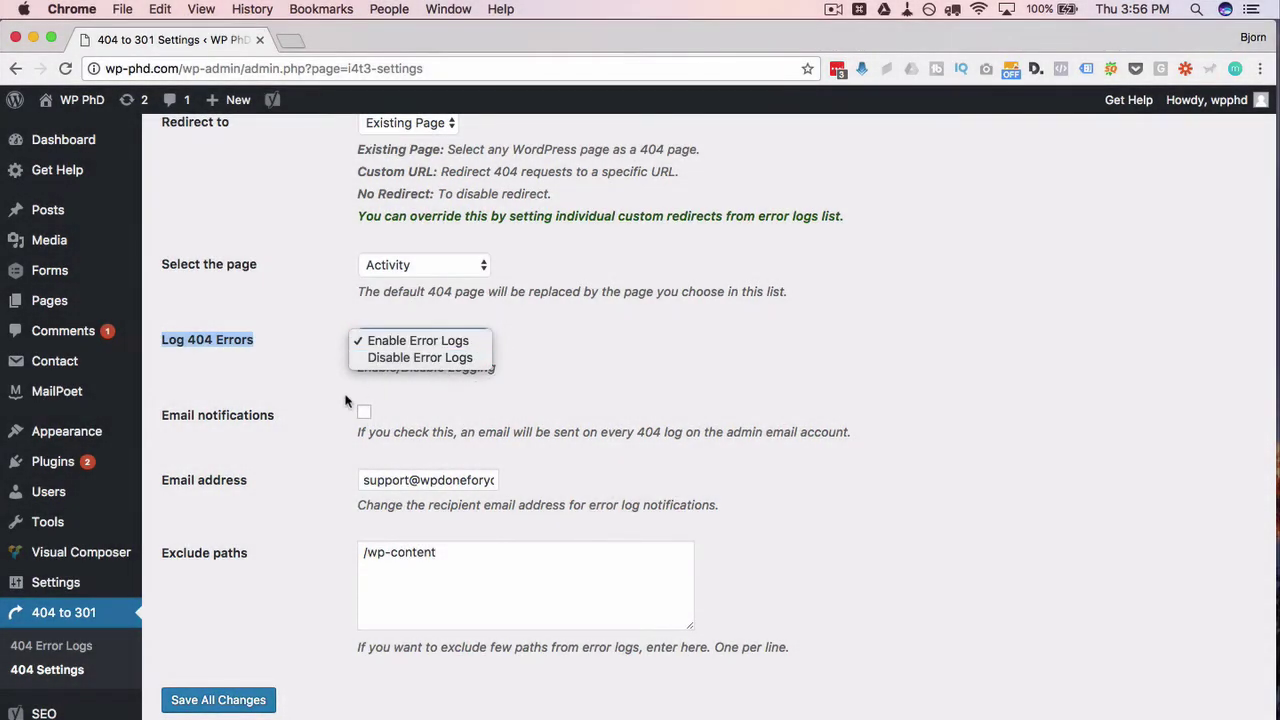
{"action": "left_click", "coordinate": [474, 342]}
{"action": "left_click", "coordinate": [364, 412]}
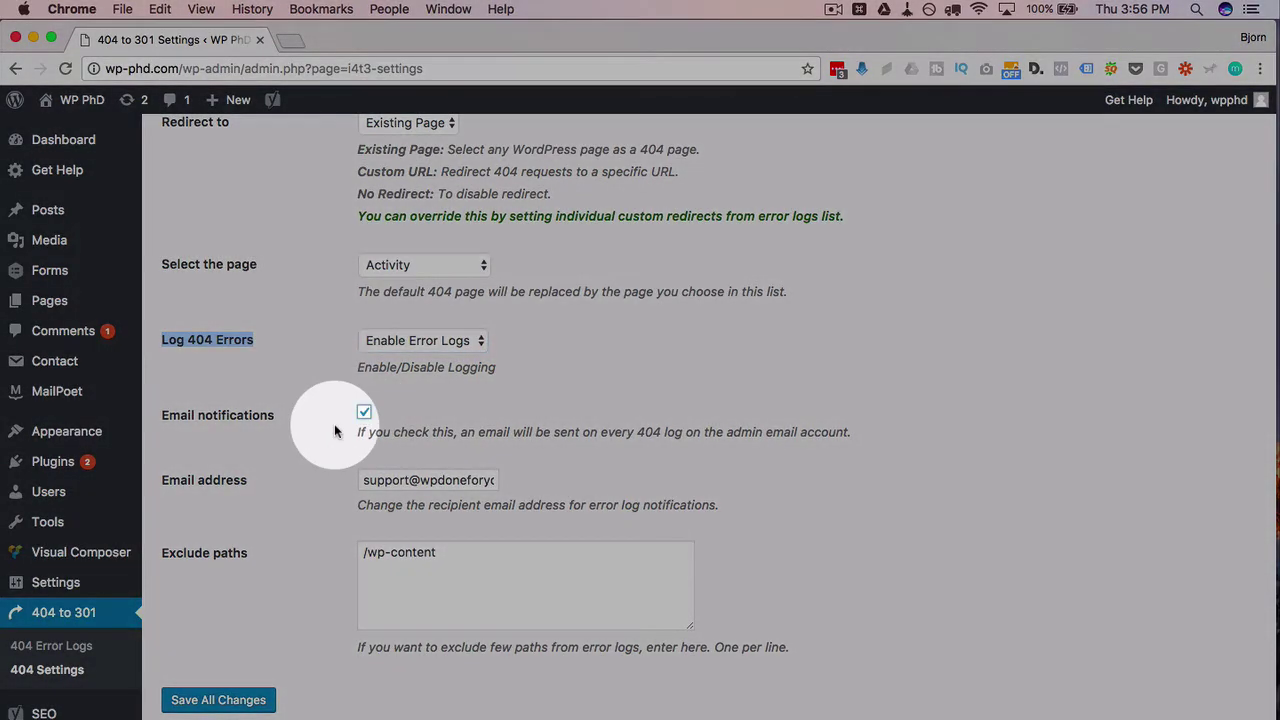
{"action": "left_click", "coordinate": [334, 431]}
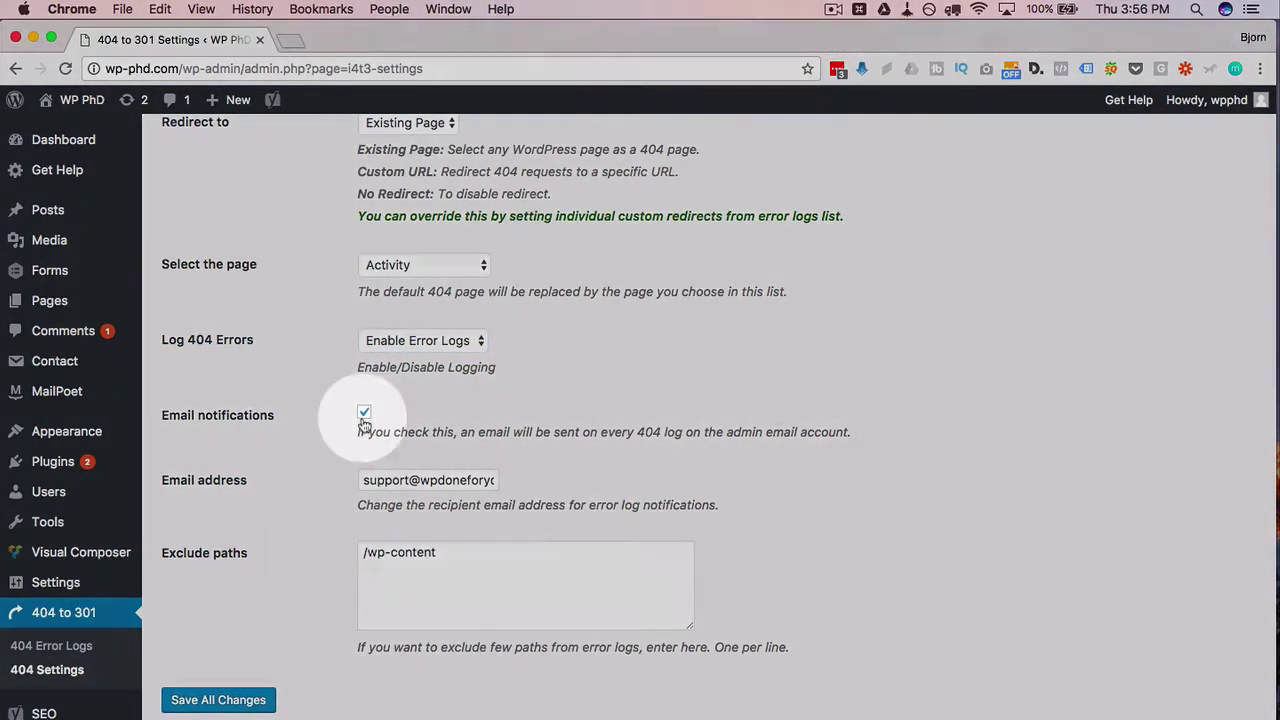
{"action": "left_click", "coordinate": [365, 417]}
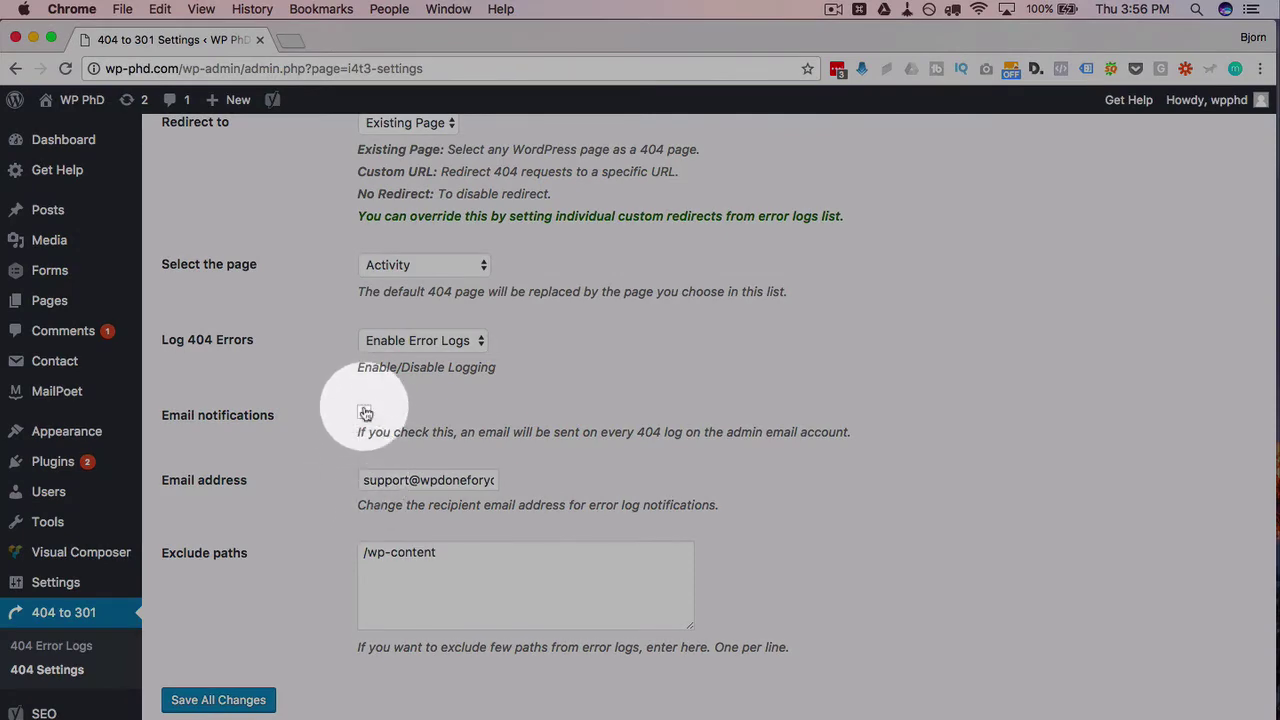
{"action": "left_click_drag", "start_coordinate": [366, 476], "coordinate": [478, 480]}
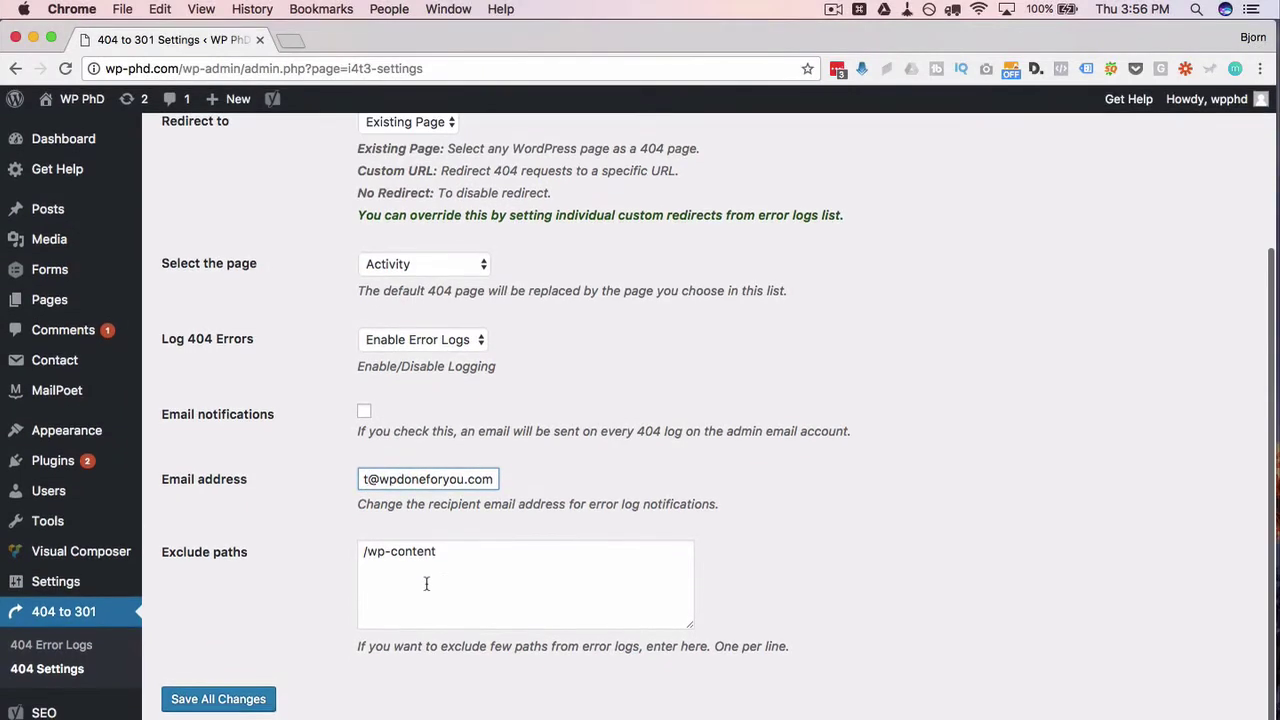
Review the /wp-content exclude path and save all settings with Activity as redirect page
{"action": "left_click", "coordinate": [437, 586]}
{"action": "left_click_drag", "start_coordinate": [388, 534], "coordinate": [200, 525]}
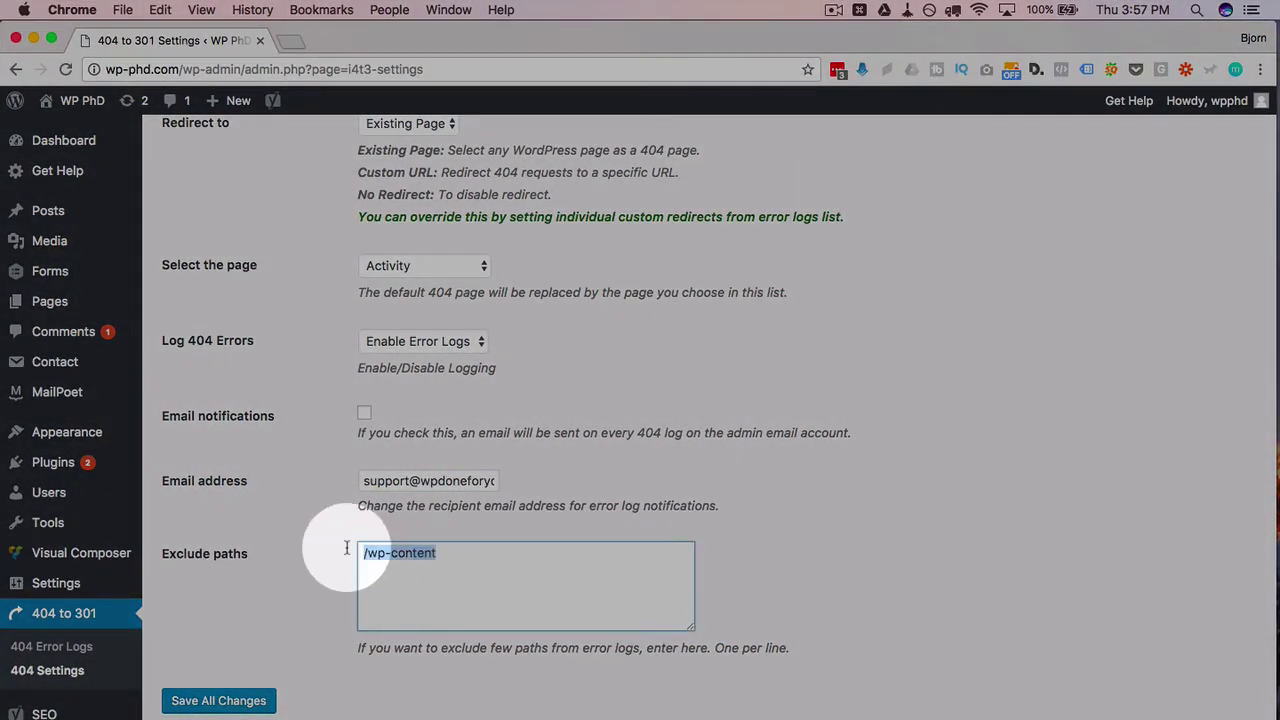
{"action": "left_click", "coordinate": [462, 574]}
{"action": "left_click", "coordinate": [277, 598]}
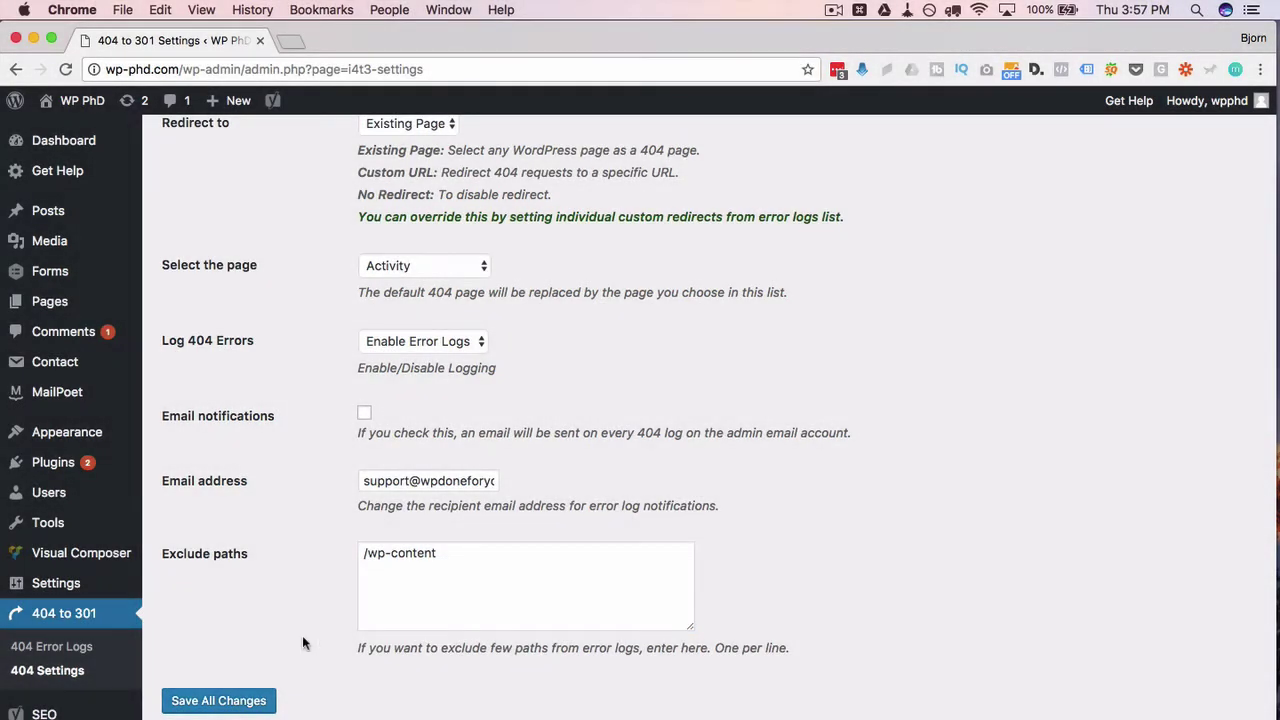
{"action": "scroll", "coordinate": [298, 628], "scroll_direction": "up", "scroll_amount": 1}
{"action": "left_click", "coordinate": [218, 702]}
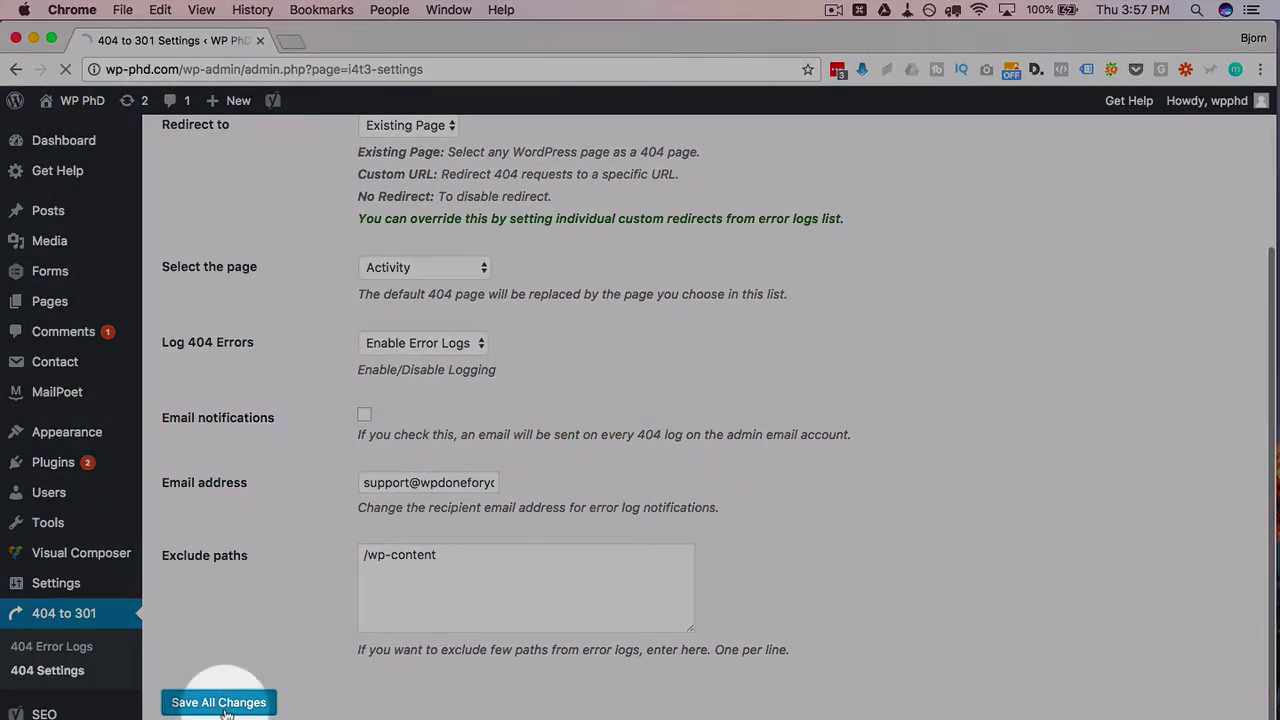
{"action": "left_click", "coordinate": [390, 268]}
{"action": "left_click", "coordinate": [323, 288]}
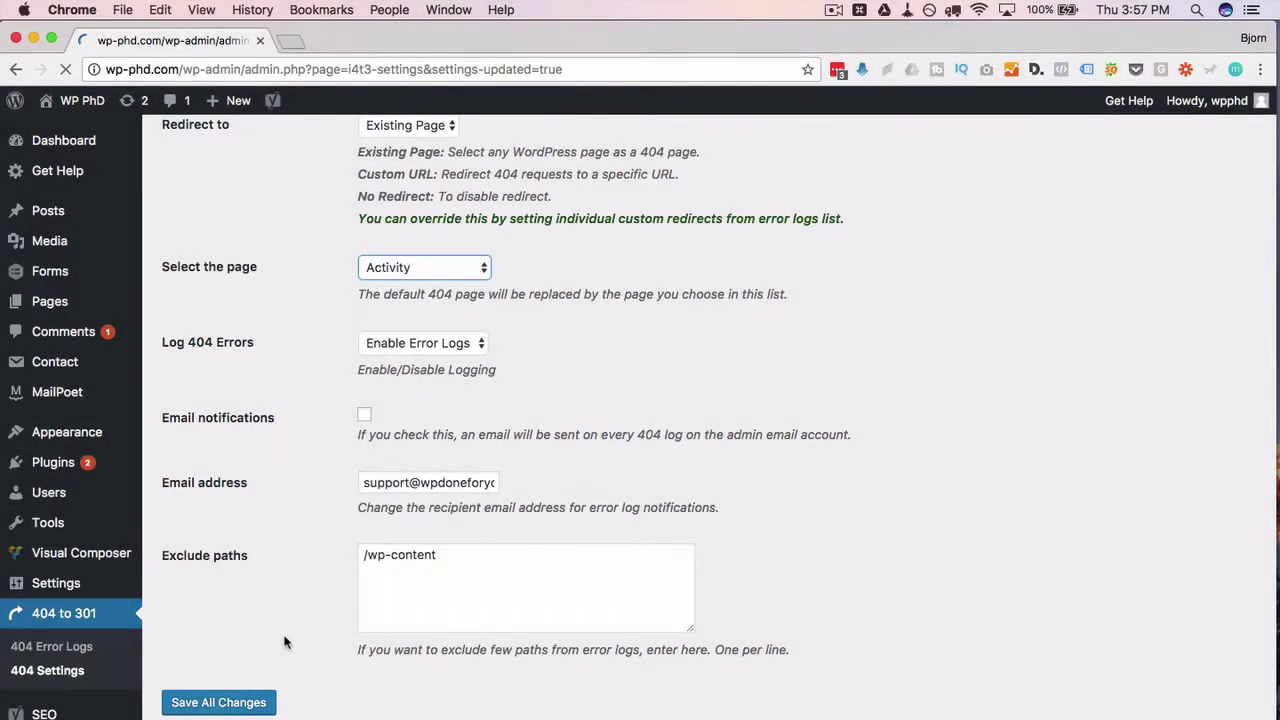
{"action": "scroll", "coordinate": [284, 642], "scroll_direction": "up", "scroll_amount": 5}
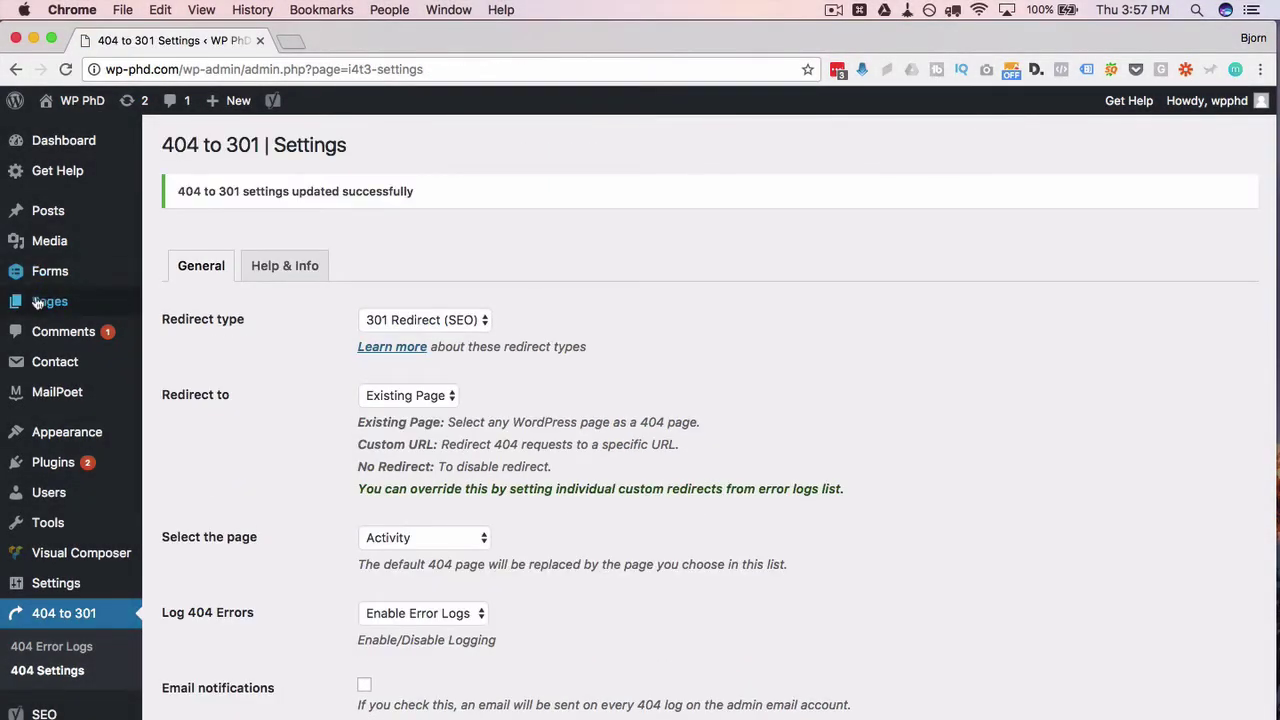
Create a page titled '404 Page' with body 'Whoops! Something went wrong.' and publish it
{"action": "mouse_move", "coordinate": [77, 303]}
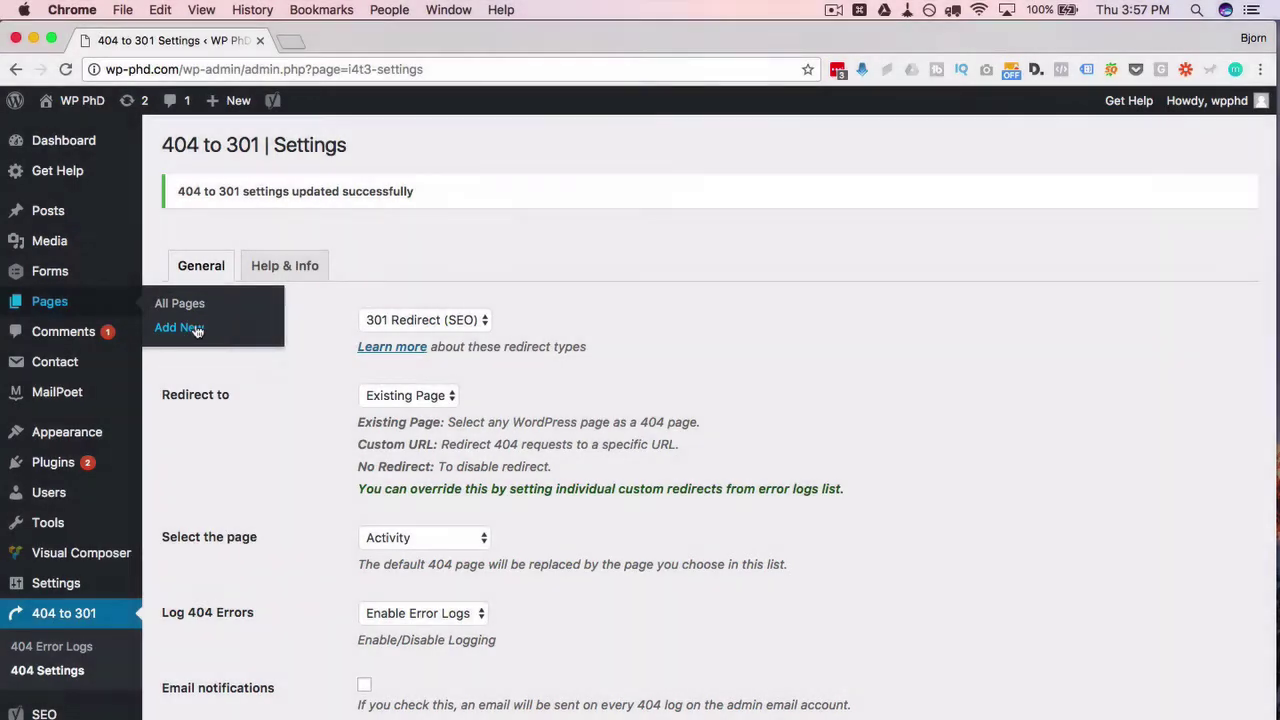
{"action": "left_click", "coordinate": [195, 328]}
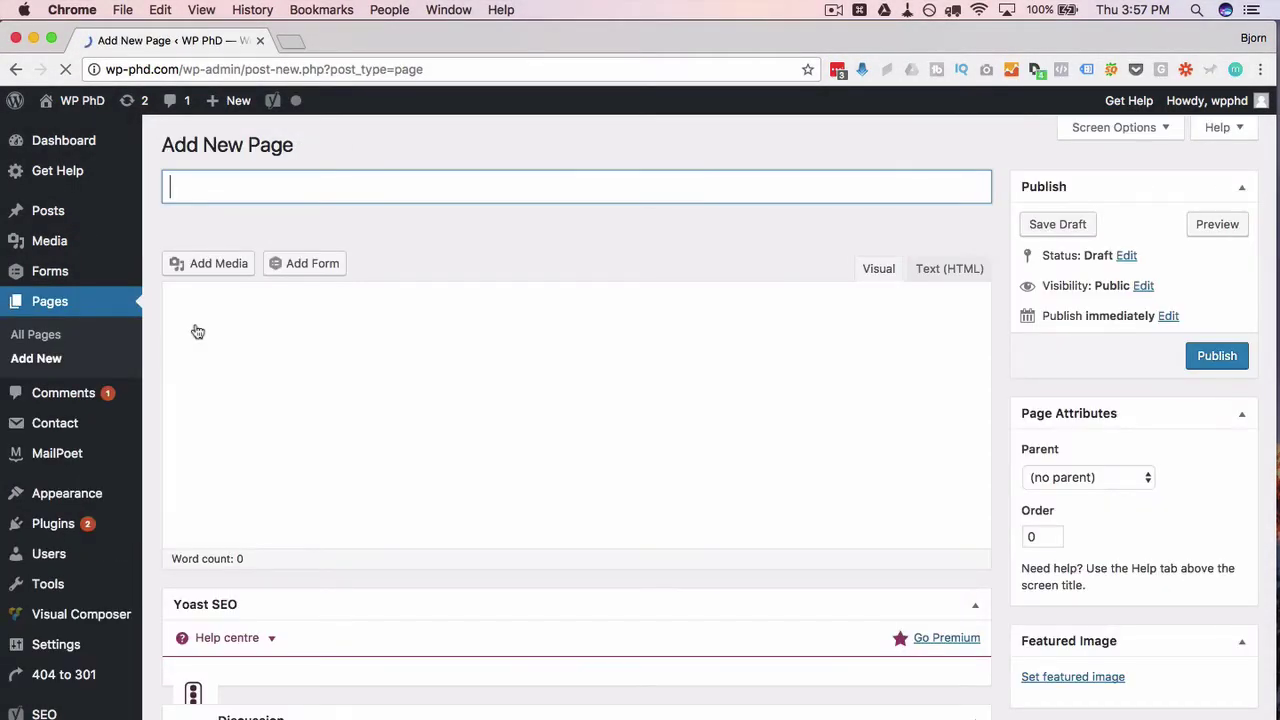
{"action": "left_click", "coordinate": [295, 186]}
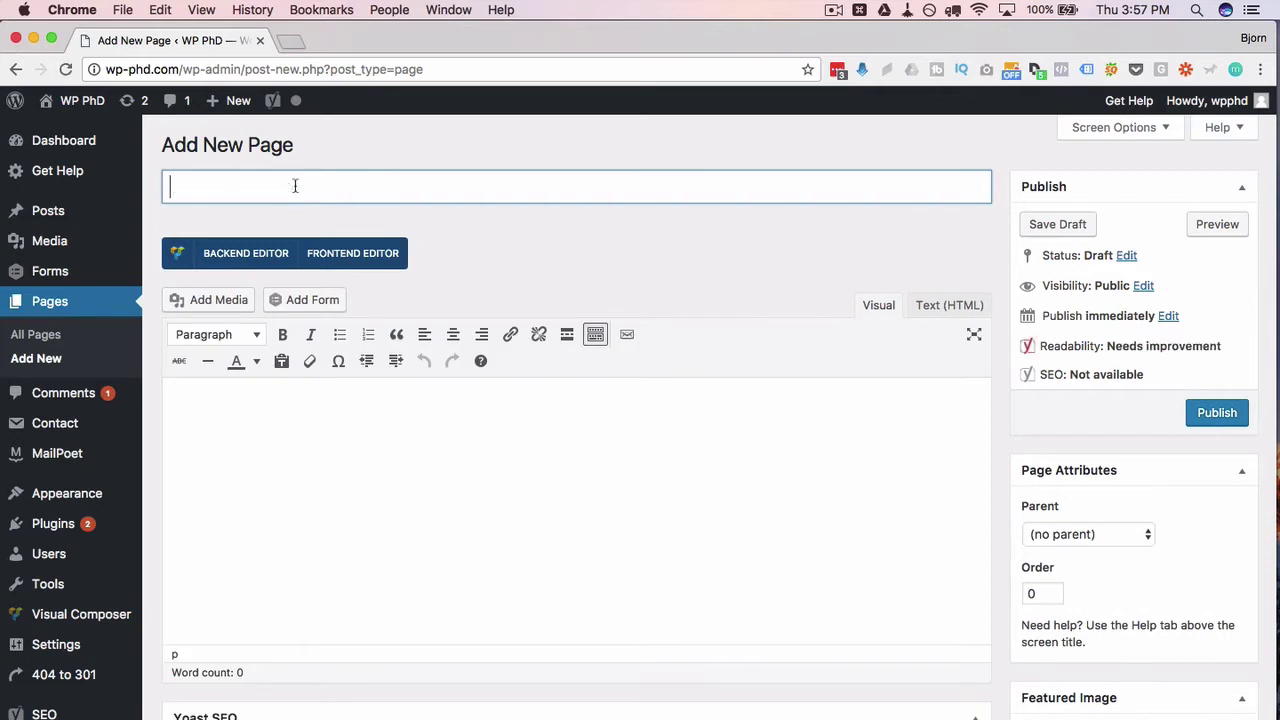
{"action": "type", "text": "404 Page"}
{"action": "left_click", "coordinate": [346, 443]}
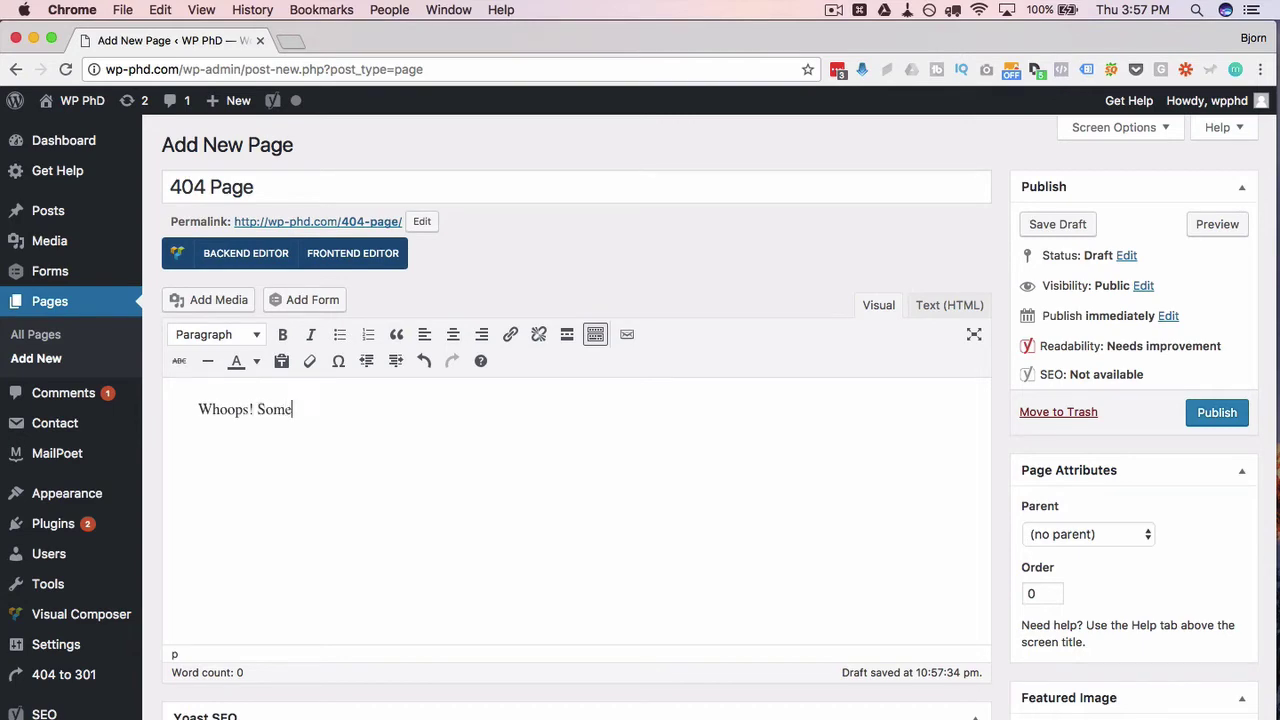
{"action": "type", "text": "Whoops! Something went wrong."}
{"action": "left_click", "coordinate": [1003, 459]}
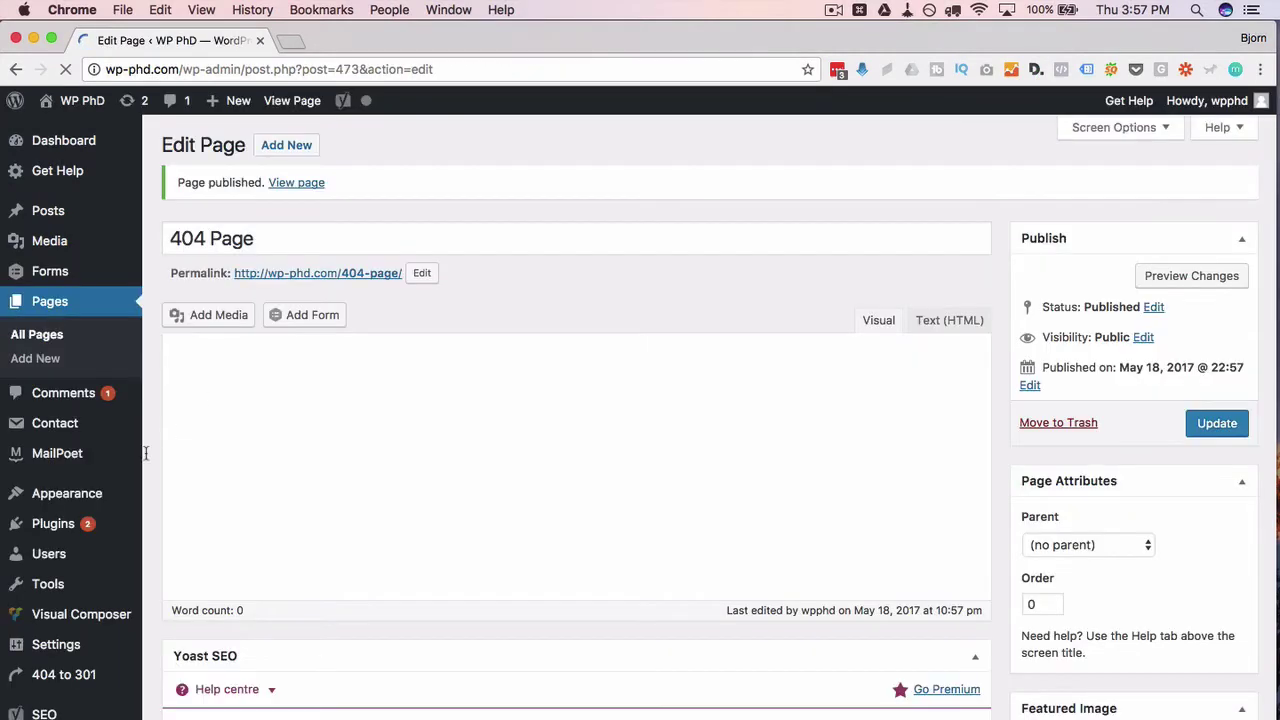
{"action": "scroll", "coordinate": [145, 453], "scroll_direction": "down", "scroll_amount": 4}
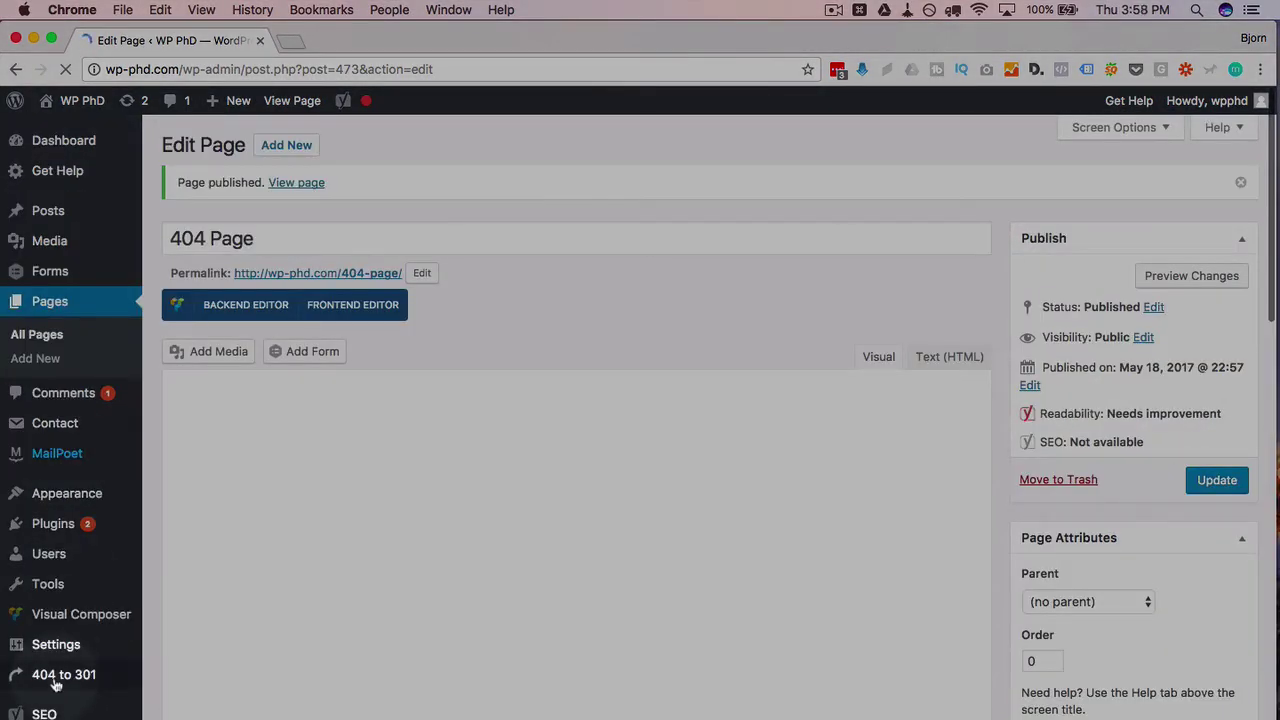
Choose 404 Page under Select the page in 404 Settings and save all changes
{"action": "mouse_move", "coordinate": [60, 680]}
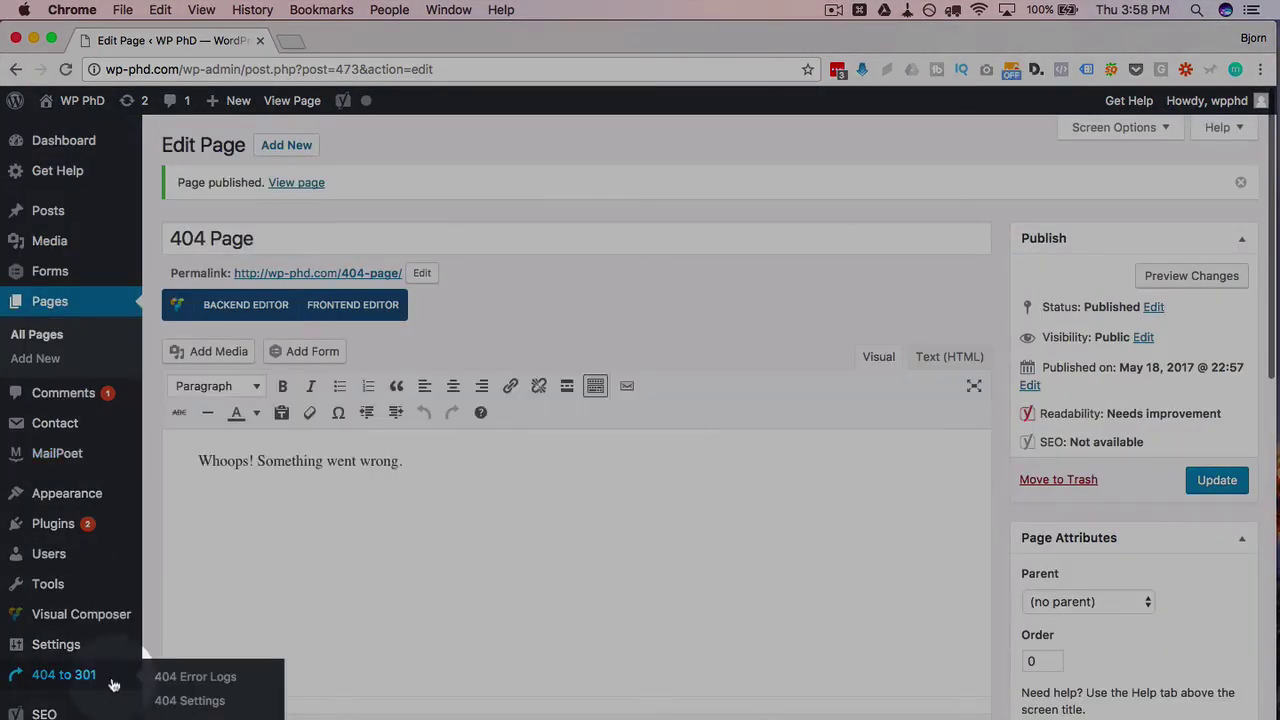
{"action": "left_click", "coordinate": [190, 701]}
{"action": "left_click", "coordinate": [398, 484]}
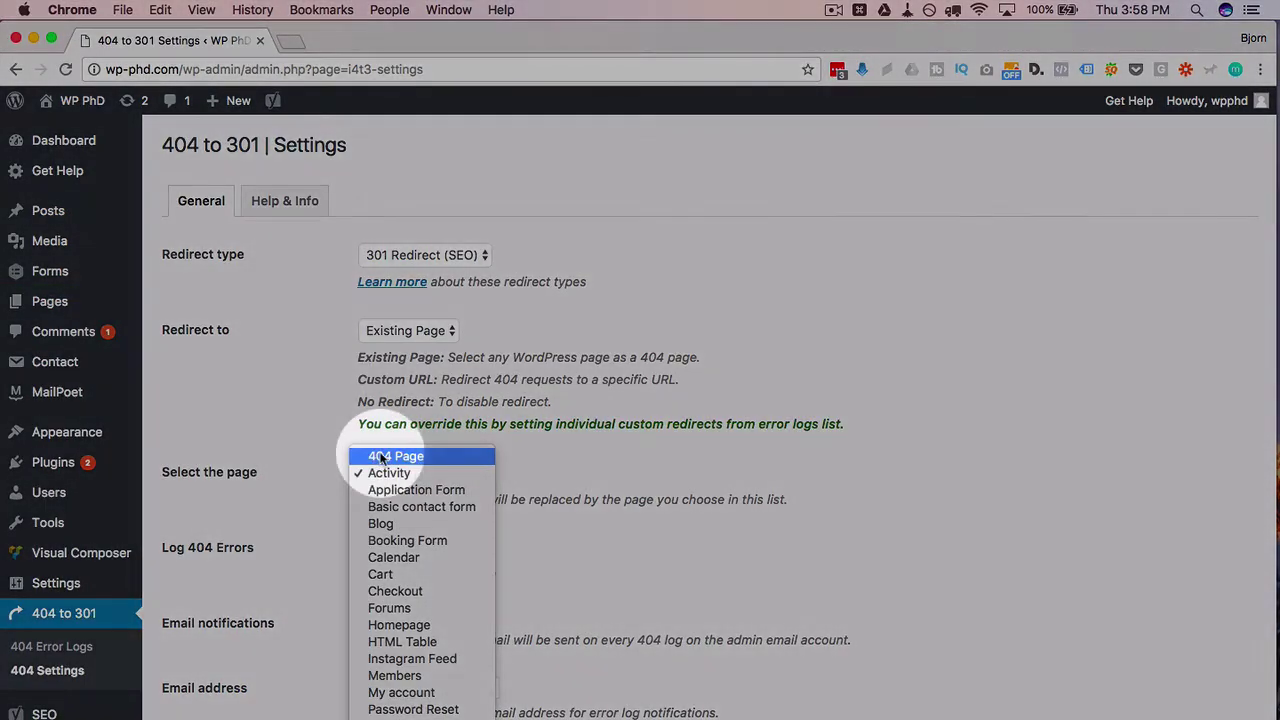
{"action": "left_click", "coordinate": [292, 586]}
{"action": "key", "text": "4"}
{"action": "scroll", "coordinate": [286, 586], "scroll_direction": "down", "scroll_amount": 5}
{"action": "left_click", "coordinate": [240, 701]}
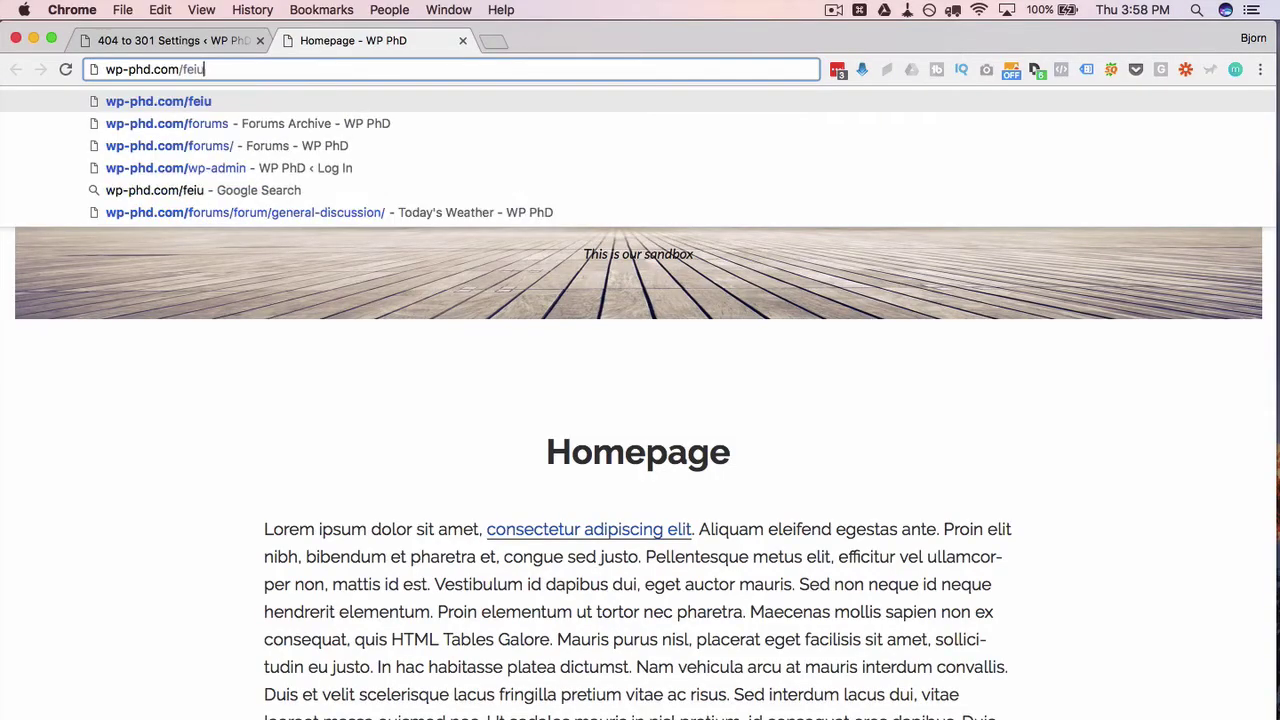
Load a made-up site URL, verify the 404 Page text appears, then return to the admin tab
{"action": "key", "text": "Return"}
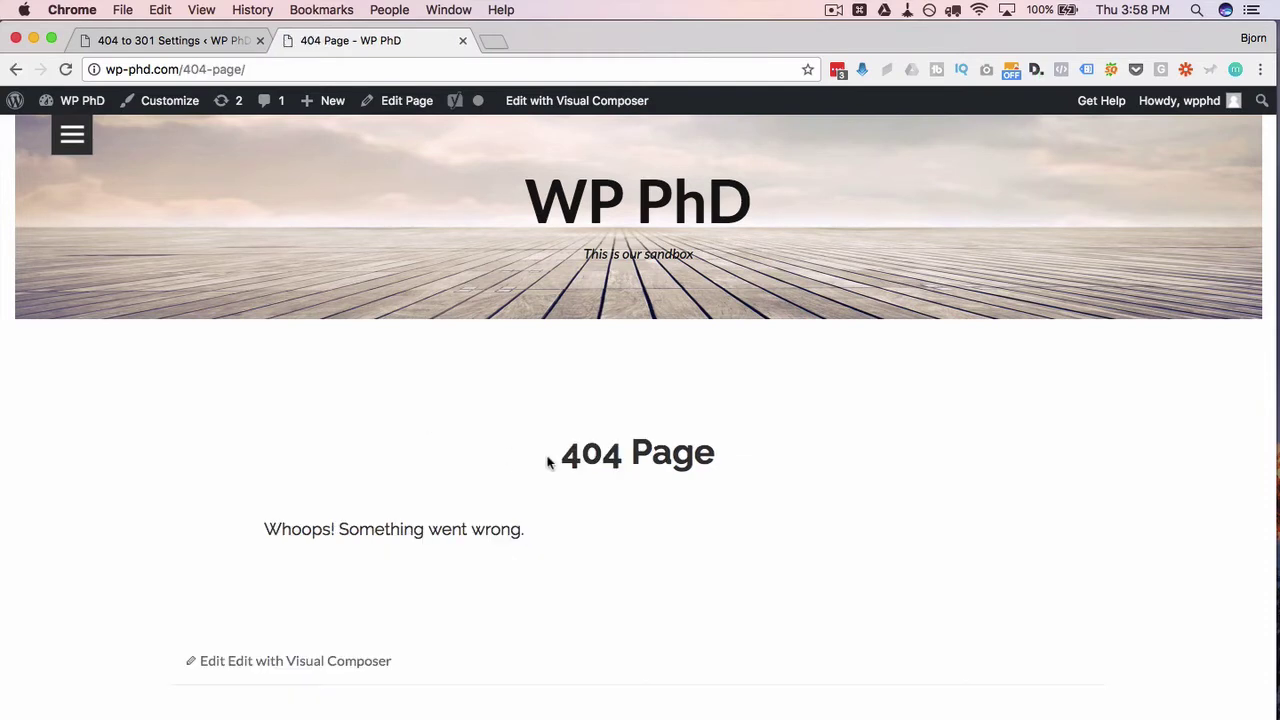
{"action": "left_click_drag", "start_coordinate": [549, 461], "coordinate": [734, 457]}
{"action": "left_click_drag", "start_coordinate": [262, 529], "coordinate": [572, 543]}
{"action": "left_click", "coordinate": [505, 533]}
{"action": "left_click", "coordinate": [175, 42]}
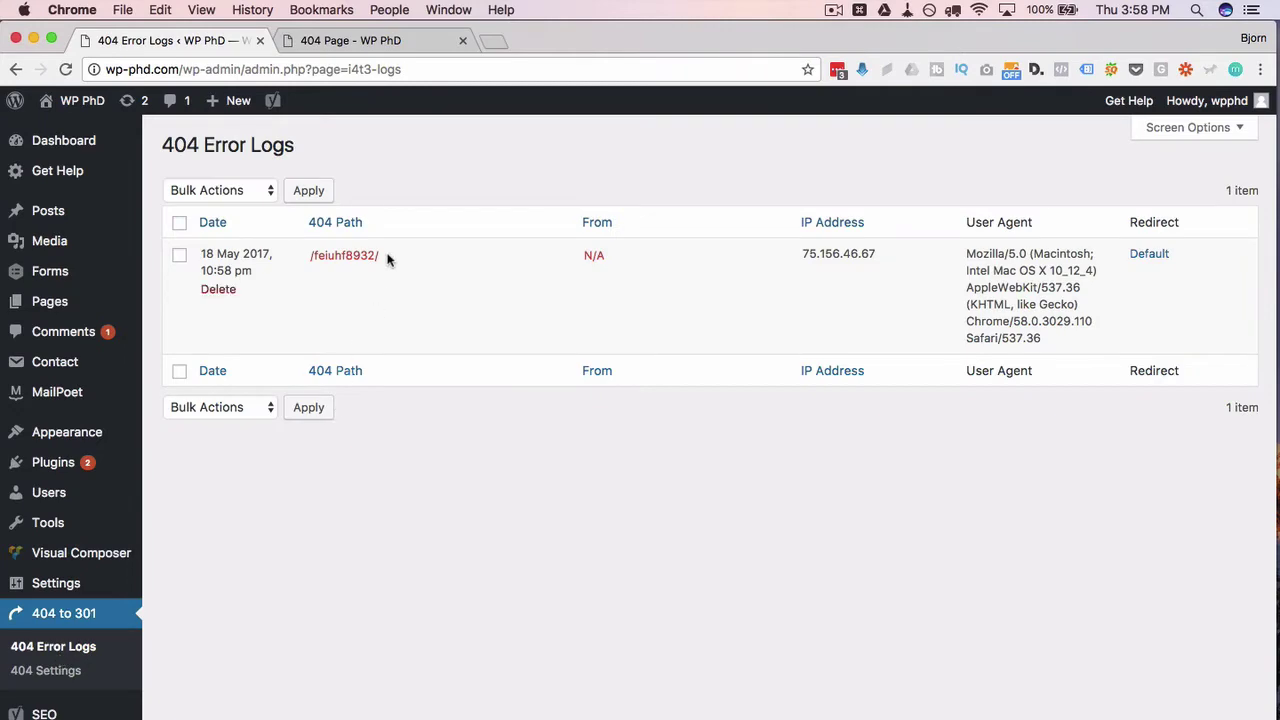
Highlight the logged /feiuhf8932/ path, then switch to the live 404 Page tab
{"action": "left_click_drag", "start_coordinate": [385, 255], "coordinate": [309, 255]}
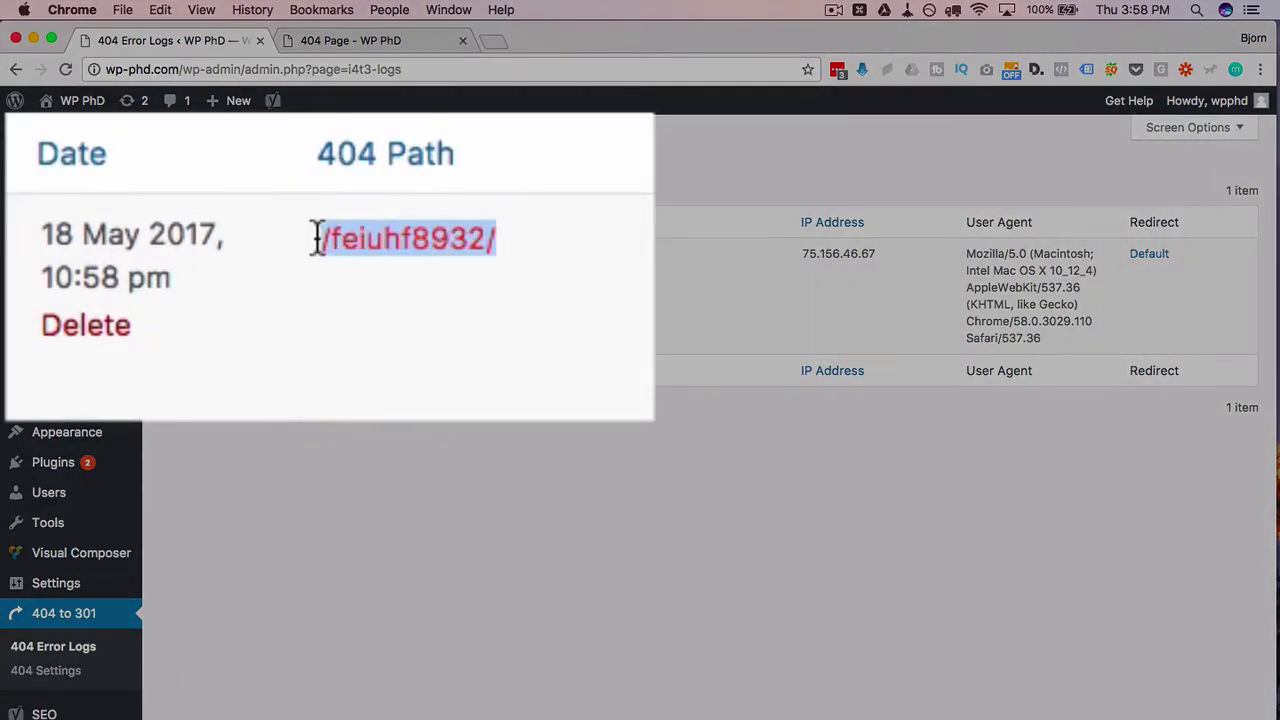
{"action": "left_click", "coordinate": [470, 298]}
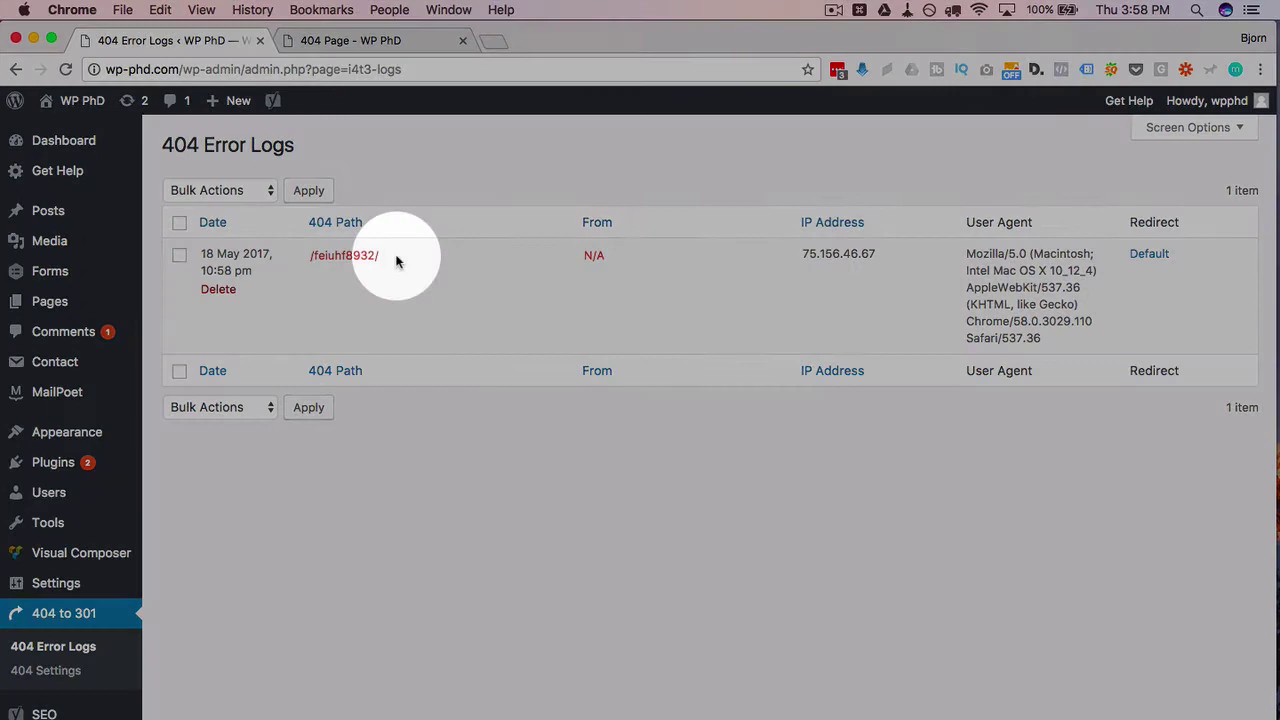
{"action": "left_click_drag", "start_coordinate": [396, 261], "coordinate": [308, 256]}
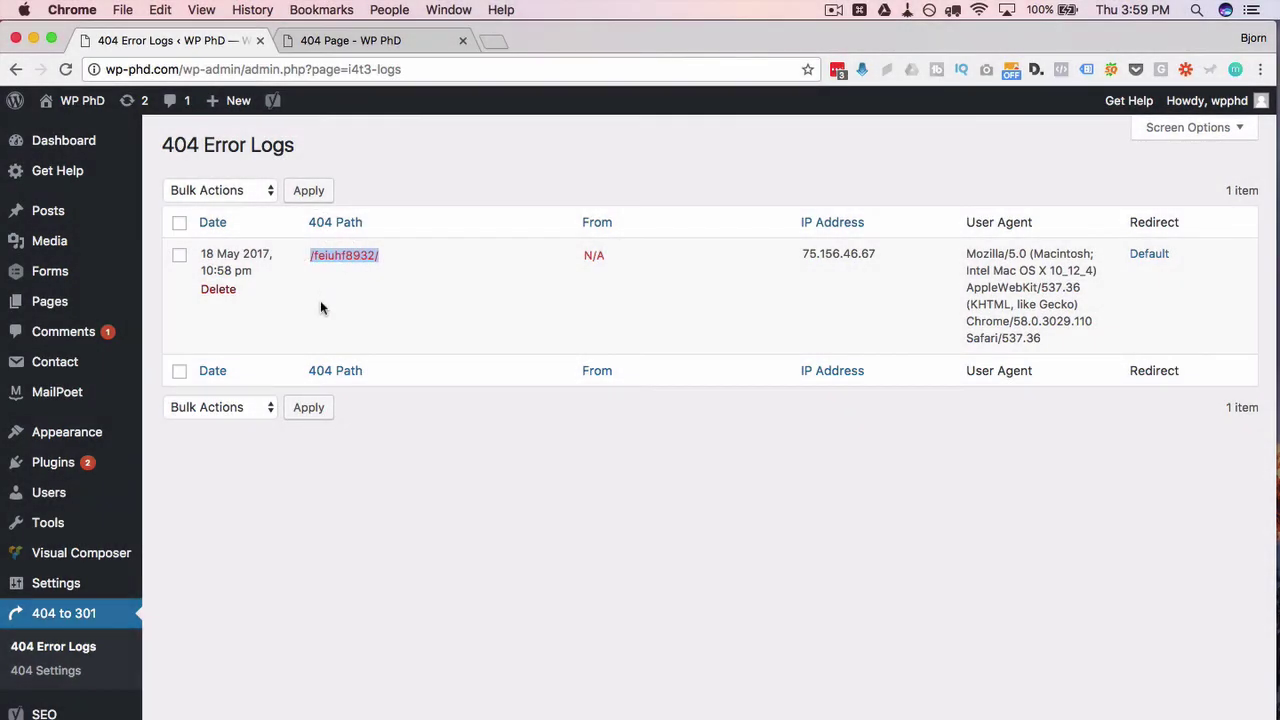
{"action": "left_click", "coordinate": [365, 42]}
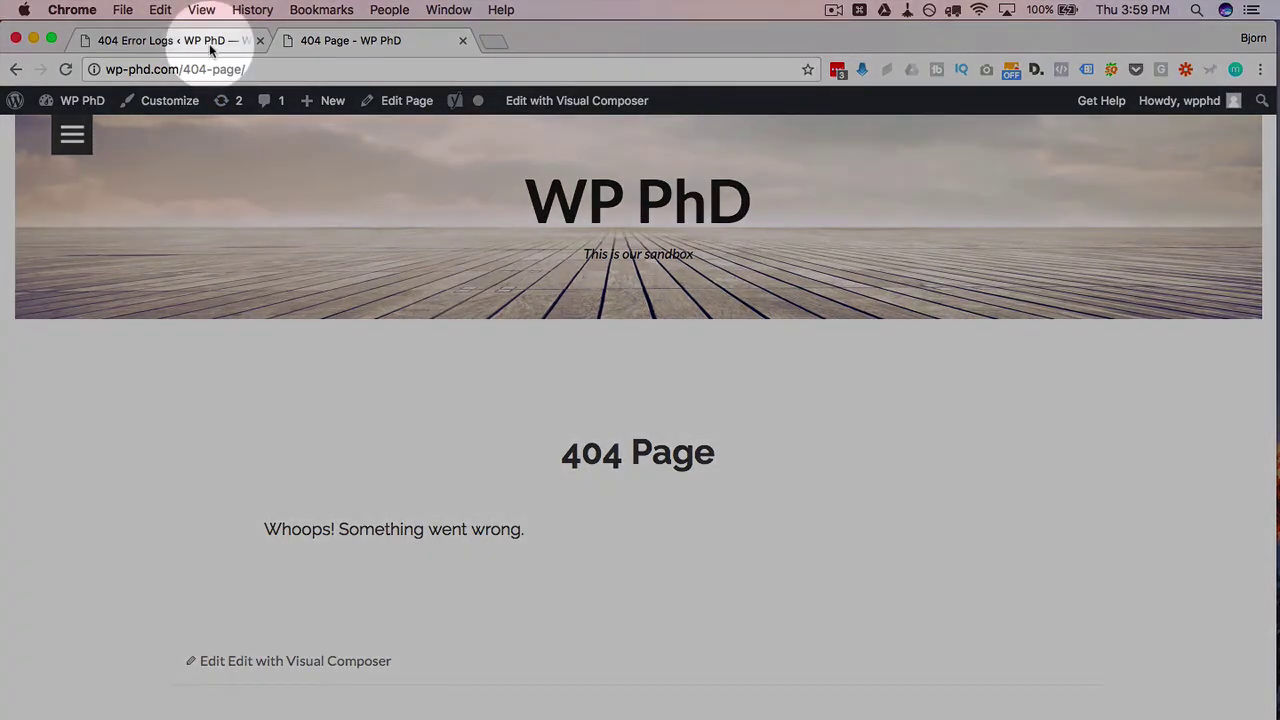
In Visual Composer, delete the 'Whoops!' text block, then the empty column, confirming each
{"action": "mouse_move", "coordinate": [441, 100]}
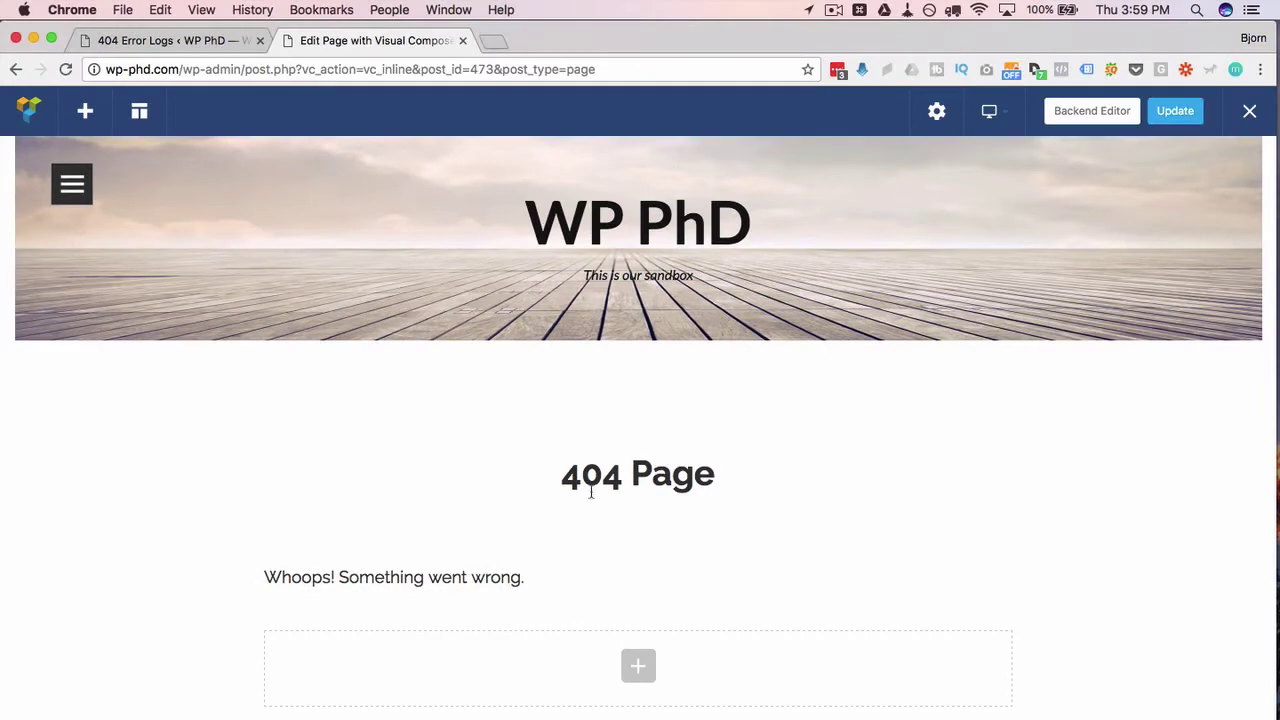
{"action": "scroll", "coordinate": [591, 490], "scroll_direction": "down", "scroll_amount": 3}
{"action": "mouse_move", "coordinate": [526, 443]}
{"action": "left_click", "coordinate": [706, 443]}
{"action": "left_click", "coordinate": [797, 176]}
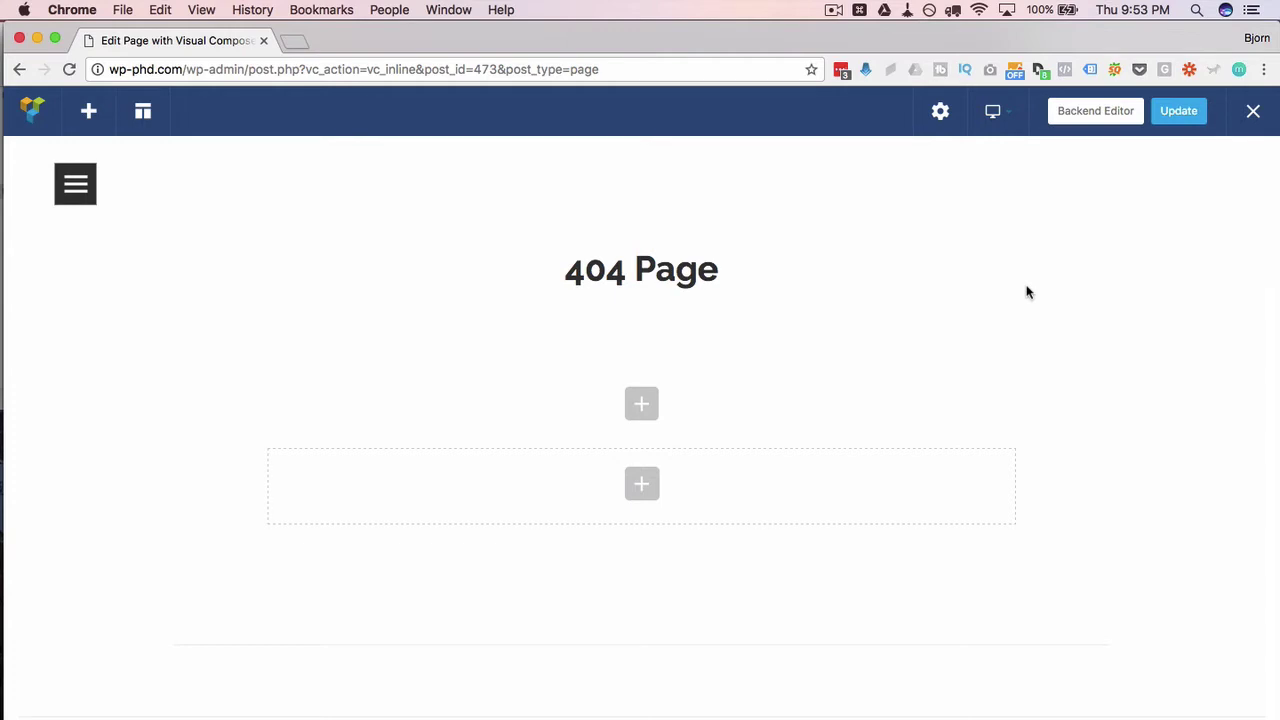
{"action": "left_click_drag", "start_coordinate": [641, 403], "coordinate": [479, 350]}
{"action": "left_click", "coordinate": [460, 347]}
{"action": "left_click", "coordinate": [815, 178]}
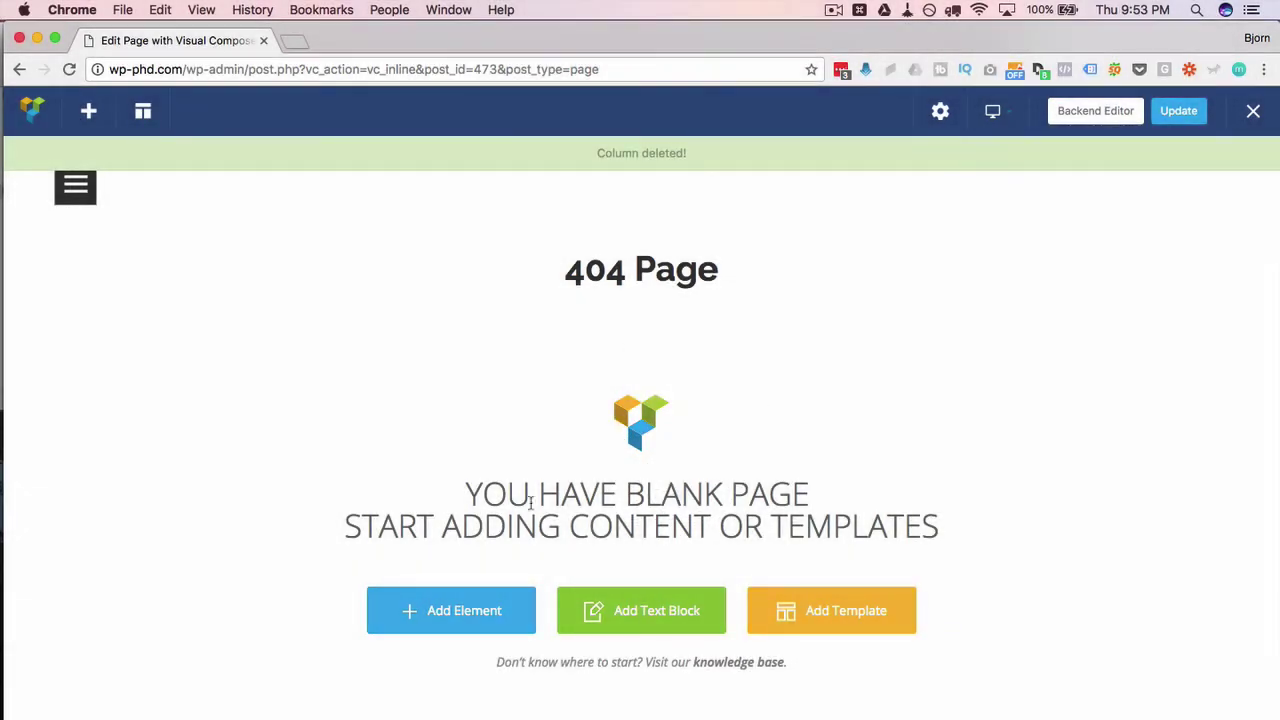
Open the online template collection in Visual Composer's template library
{"action": "left_click", "coordinate": [848, 614]}
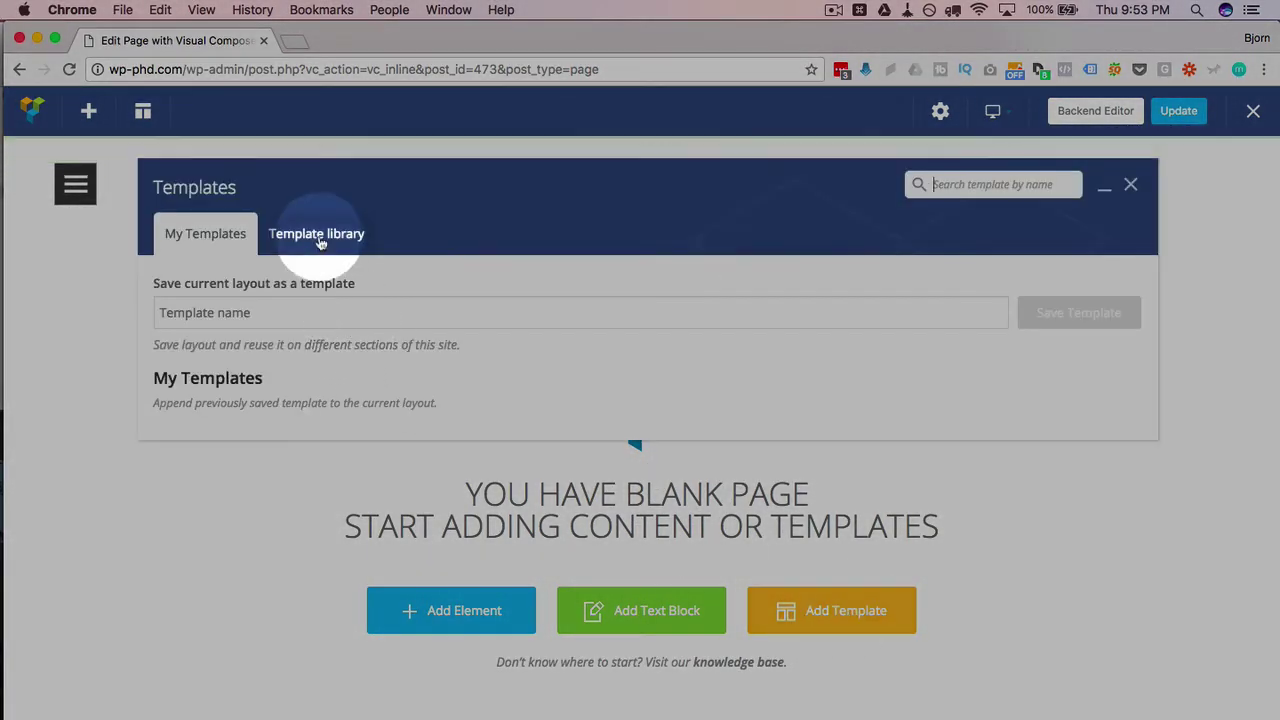
{"action": "left_click", "coordinate": [314, 236]}
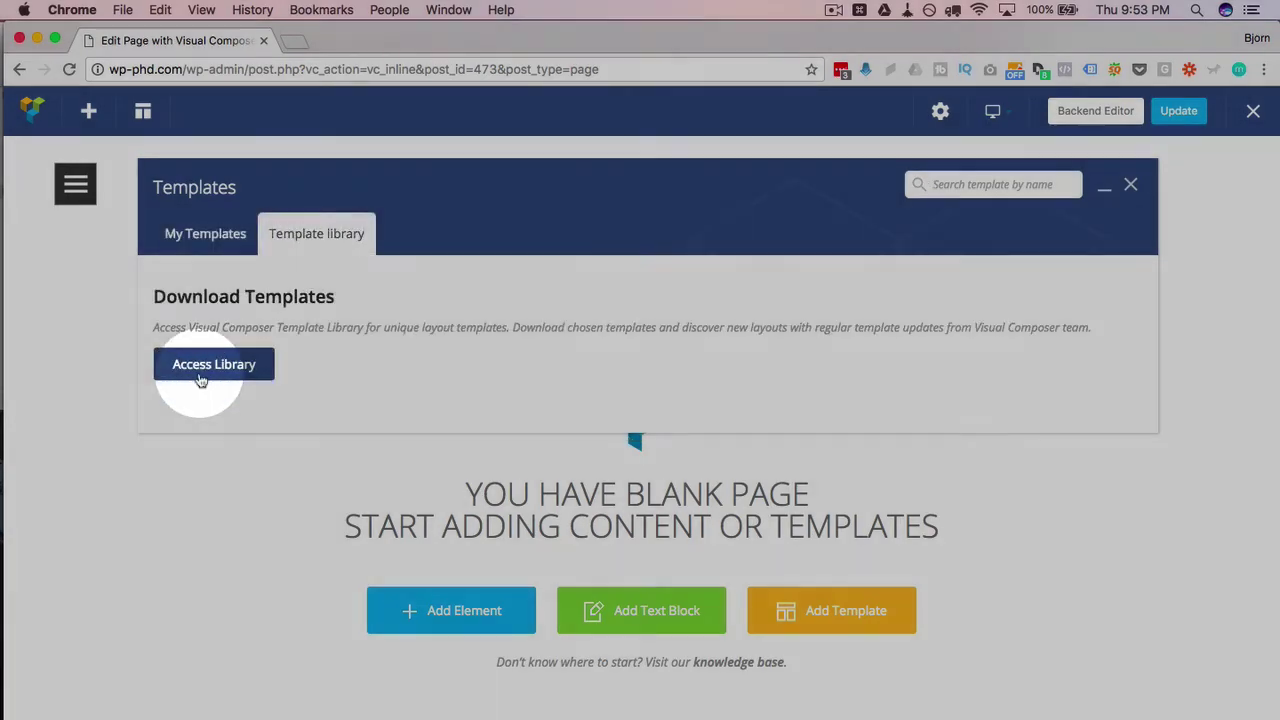
{"action": "left_click", "coordinate": [200, 380]}
{"action": "scroll", "coordinate": [545, 462], "scroll_direction": "down", "scroll_amount": 5}
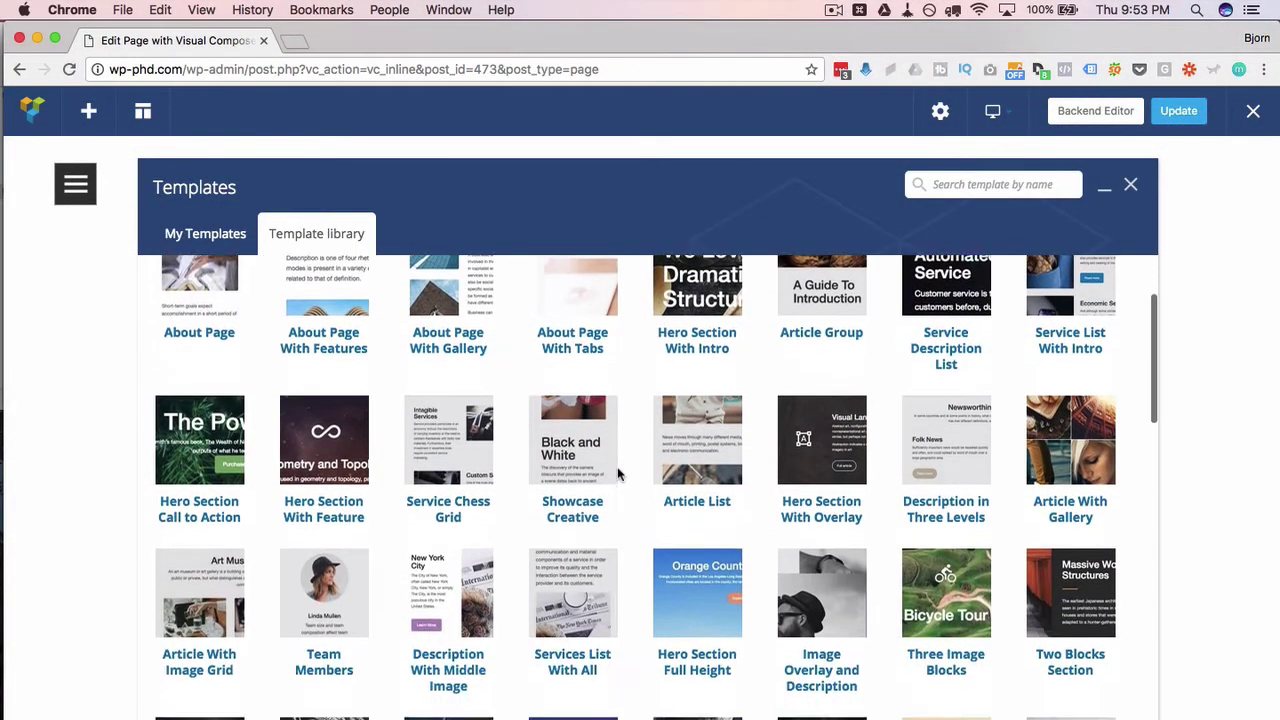
{"action": "scroll", "coordinate": [618, 472], "scroll_direction": "down", "scroll_amount": 4}
Preview and download the Hero Section Full Height template, then exit the library
{"action": "left_click", "coordinate": [707, 369]}
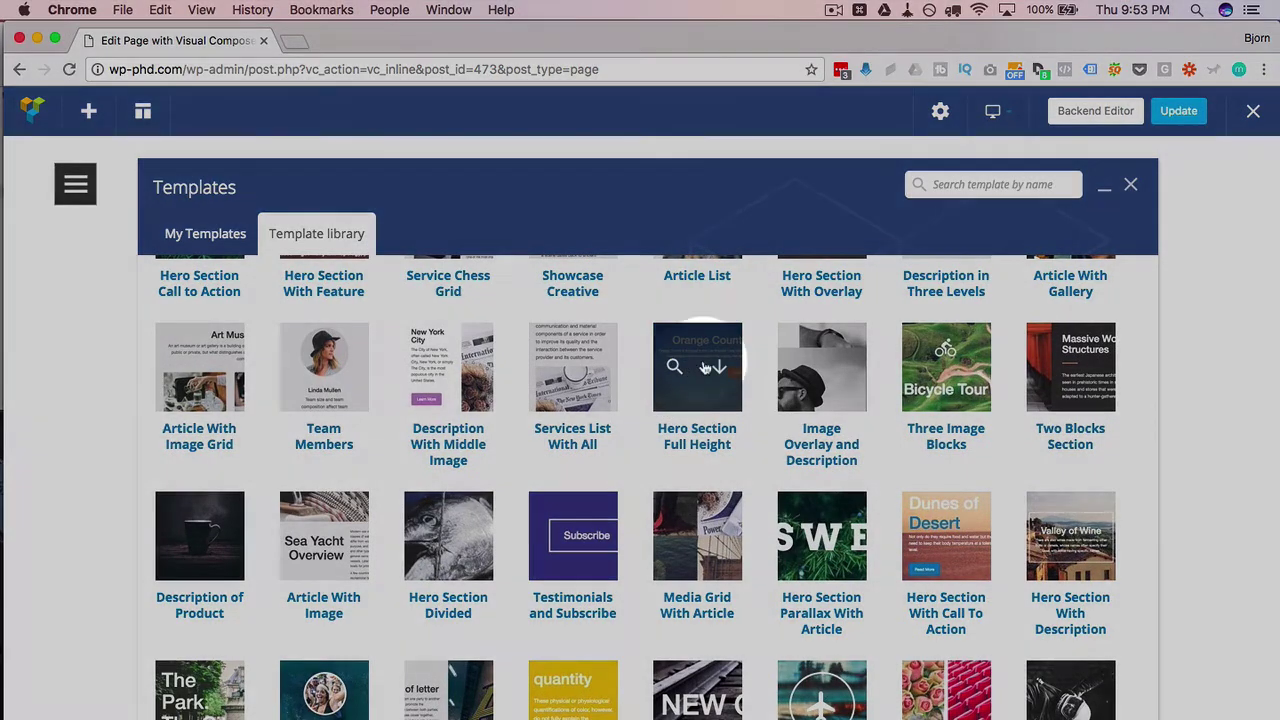
{"action": "left_click", "coordinate": [675, 369]}
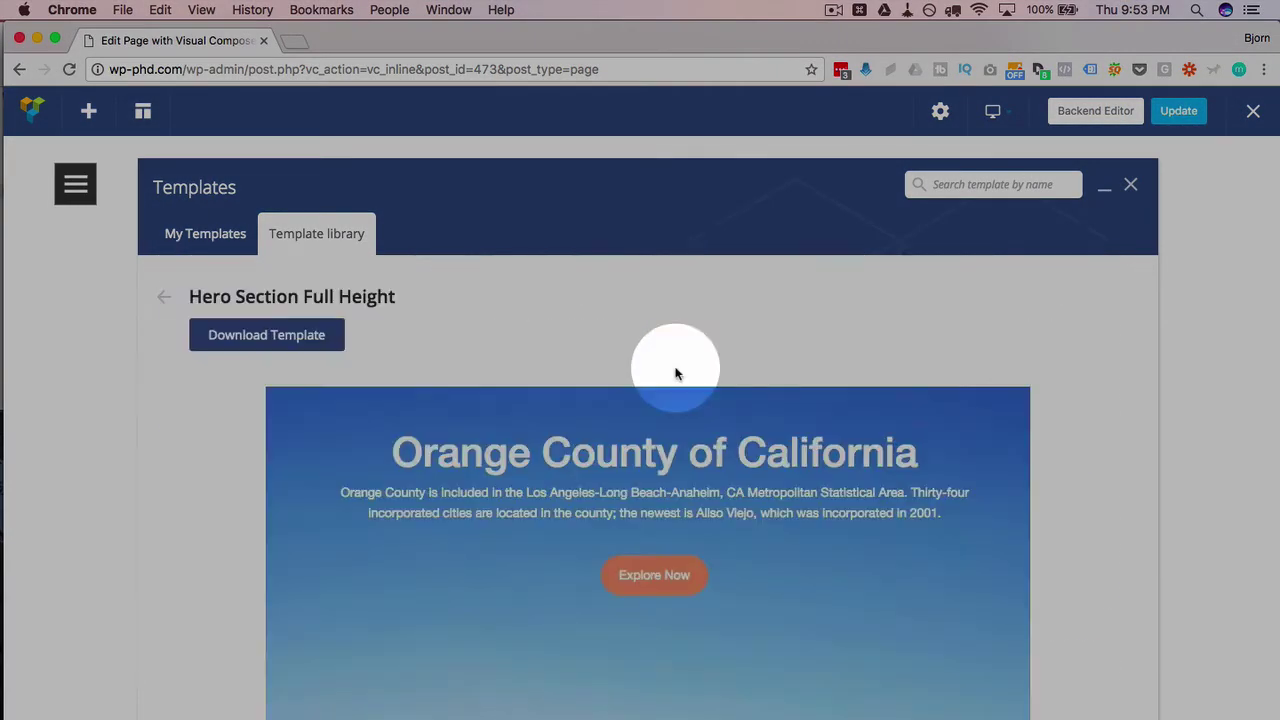
{"action": "scroll", "coordinate": [627, 565], "scroll_direction": "down", "scroll_amount": 3}
{"action": "scroll", "coordinate": [627, 570], "scroll_direction": "down", "scroll_amount": 2}
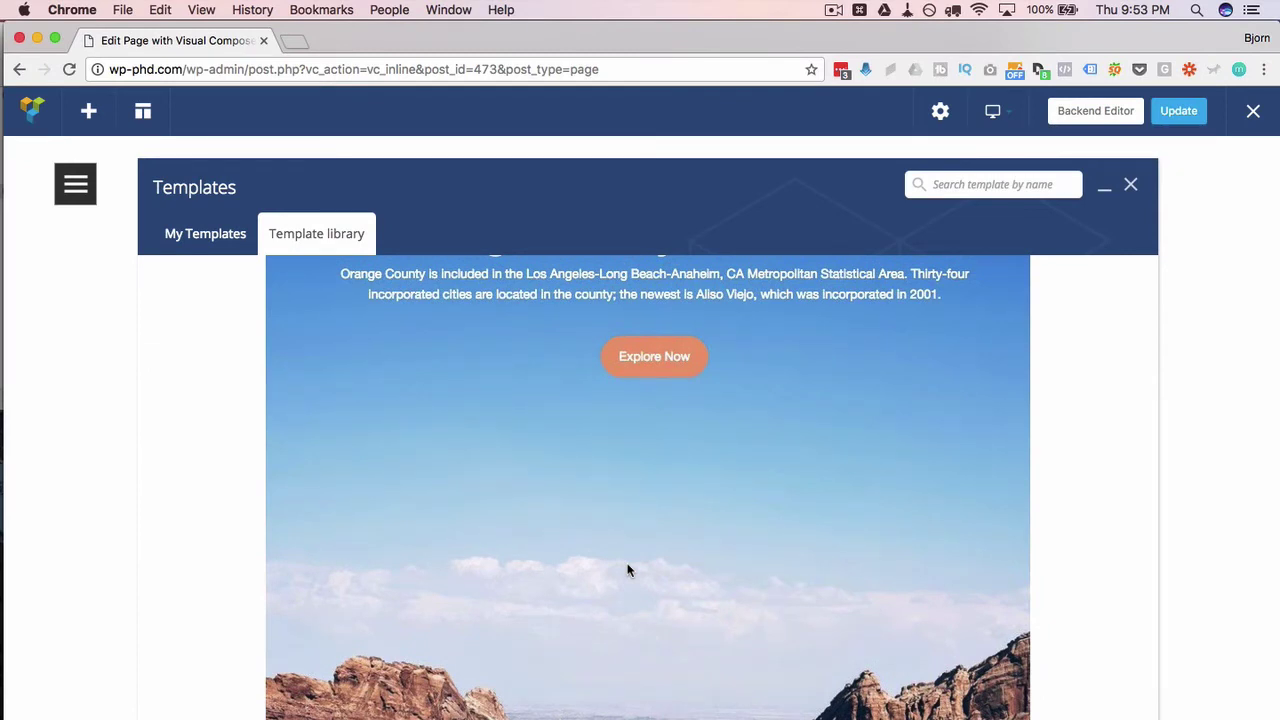
{"action": "scroll", "coordinate": [628, 570], "scroll_direction": "up", "scroll_amount": 1}
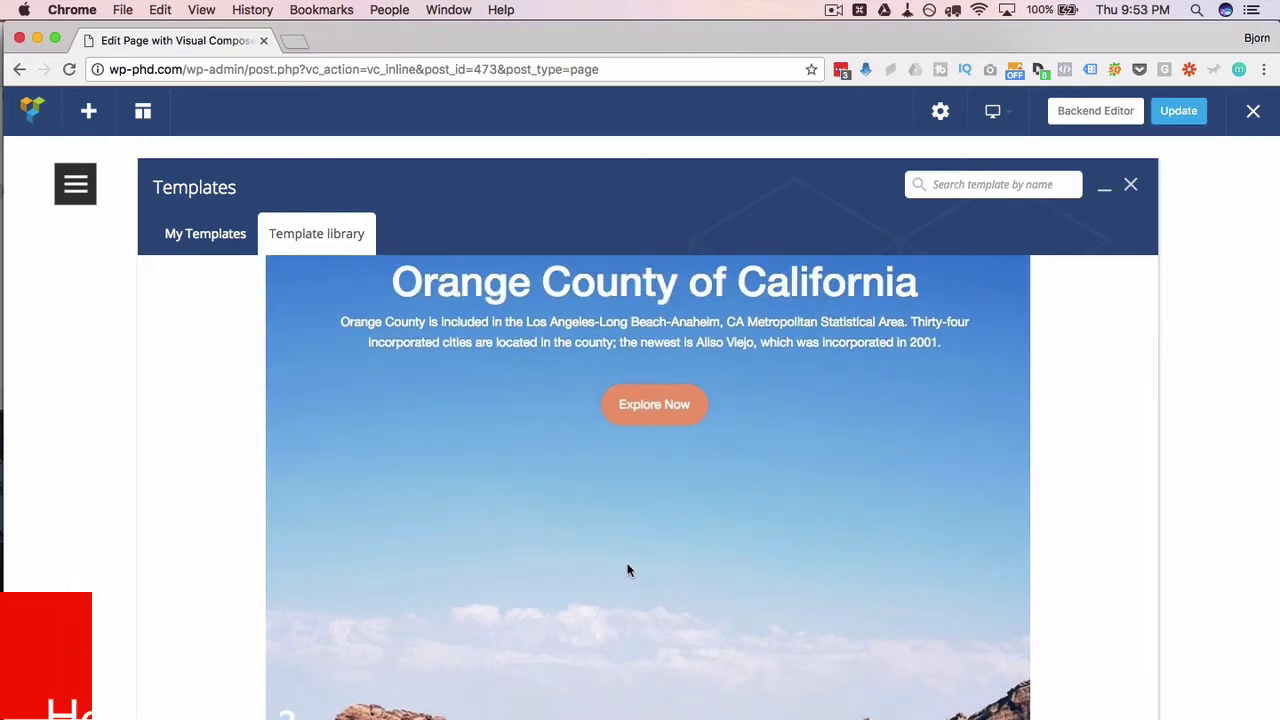
{"action": "scroll", "coordinate": [627, 570], "scroll_direction": "up", "scroll_amount": 3}
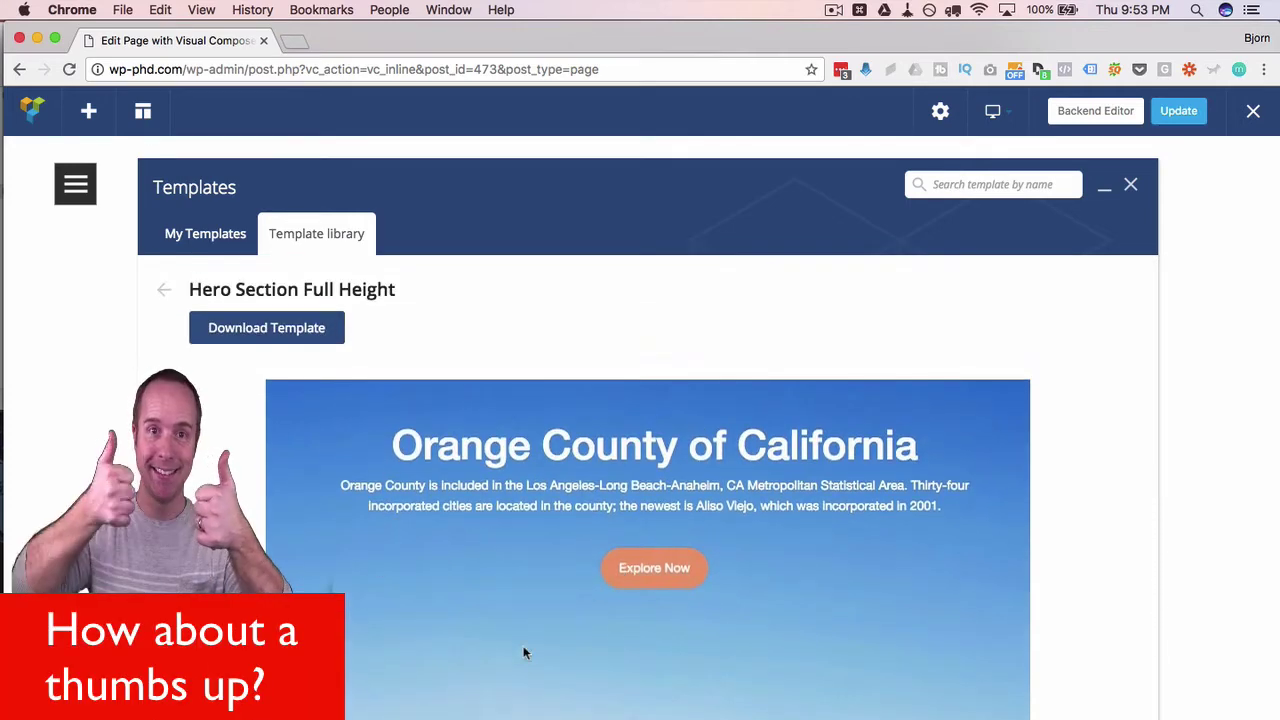
{"action": "left_click", "coordinate": [281, 330]}
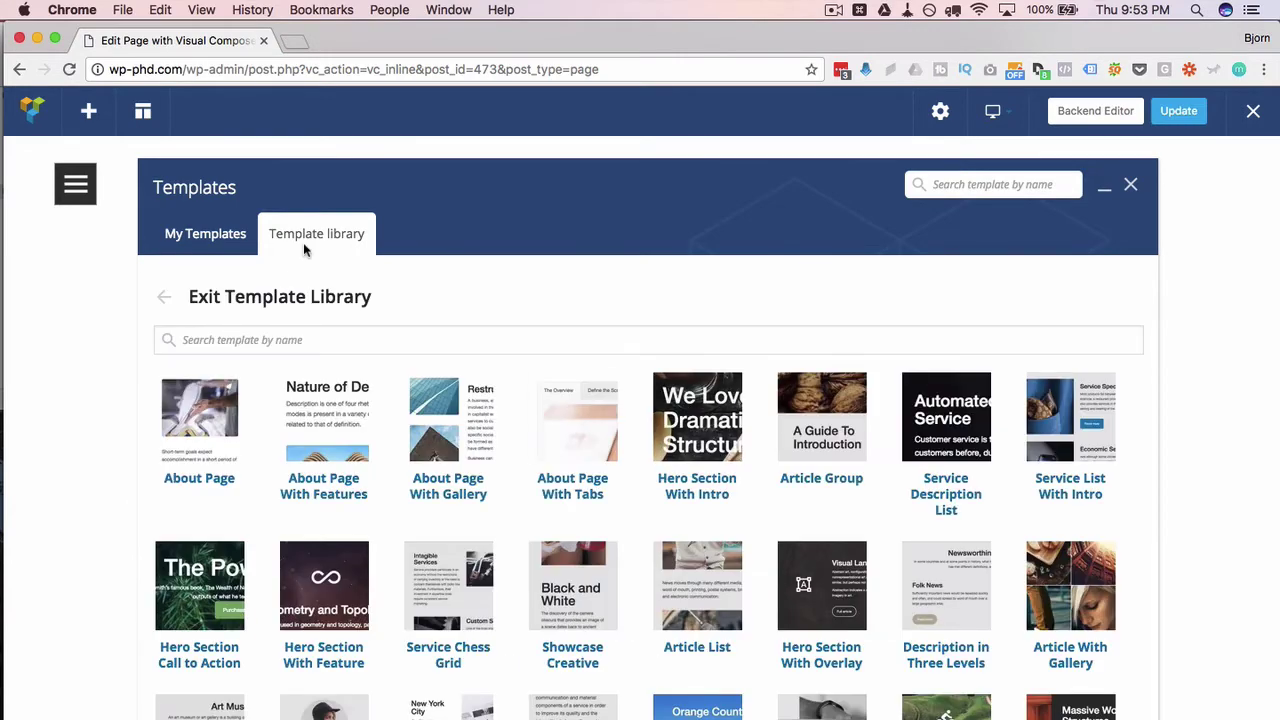
{"action": "left_click", "coordinate": [223, 305]}
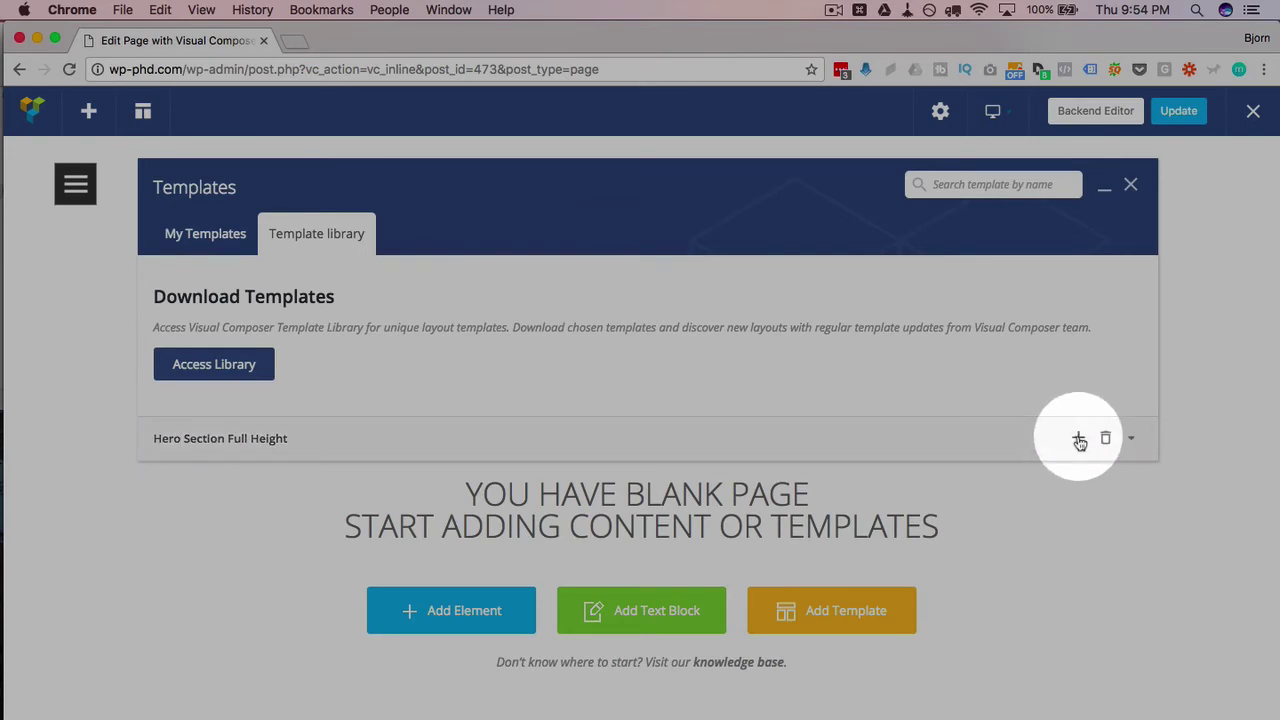
Add the Hero Section Full Height landscape template and retitle its heading 'This page is missing!'
{"action": "left_click", "coordinate": [1079, 440]}
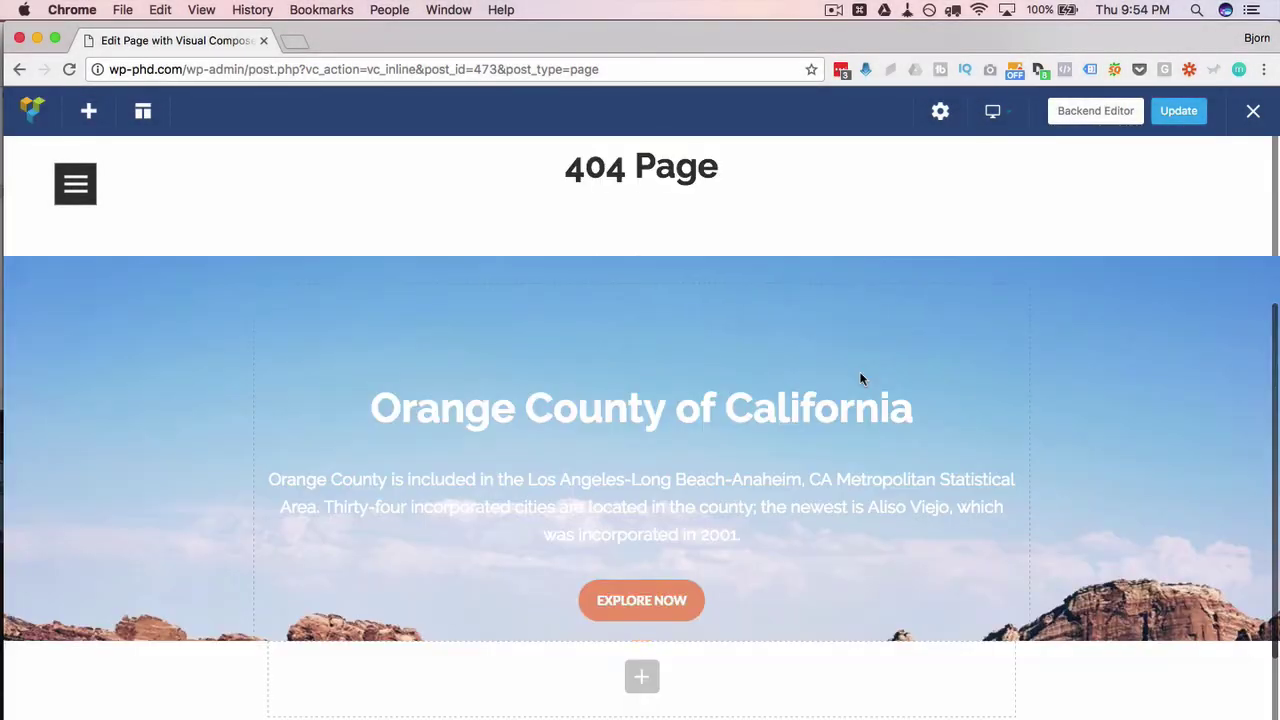
{"action": "scroll", "coordinate": [570, 423], "scroll_direction": "down", "scroll_amount": 3}
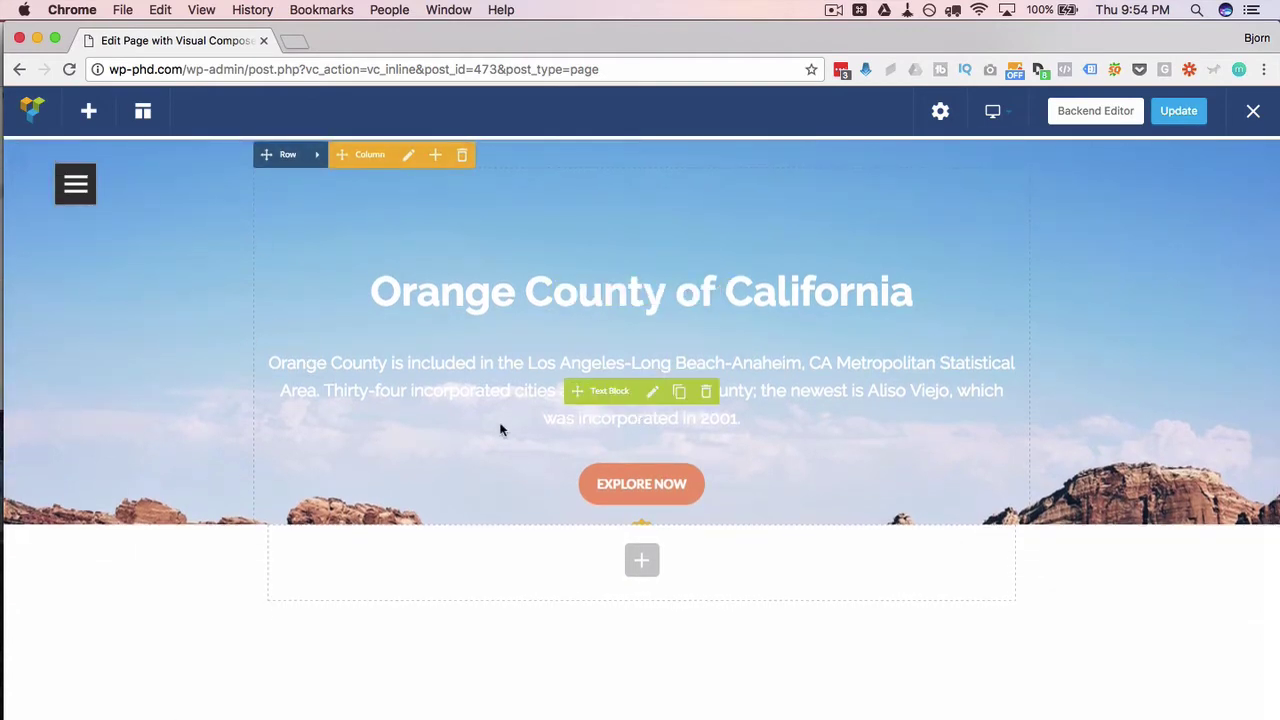
{"action": "mouse_move", "coordinate": [717, 297]}
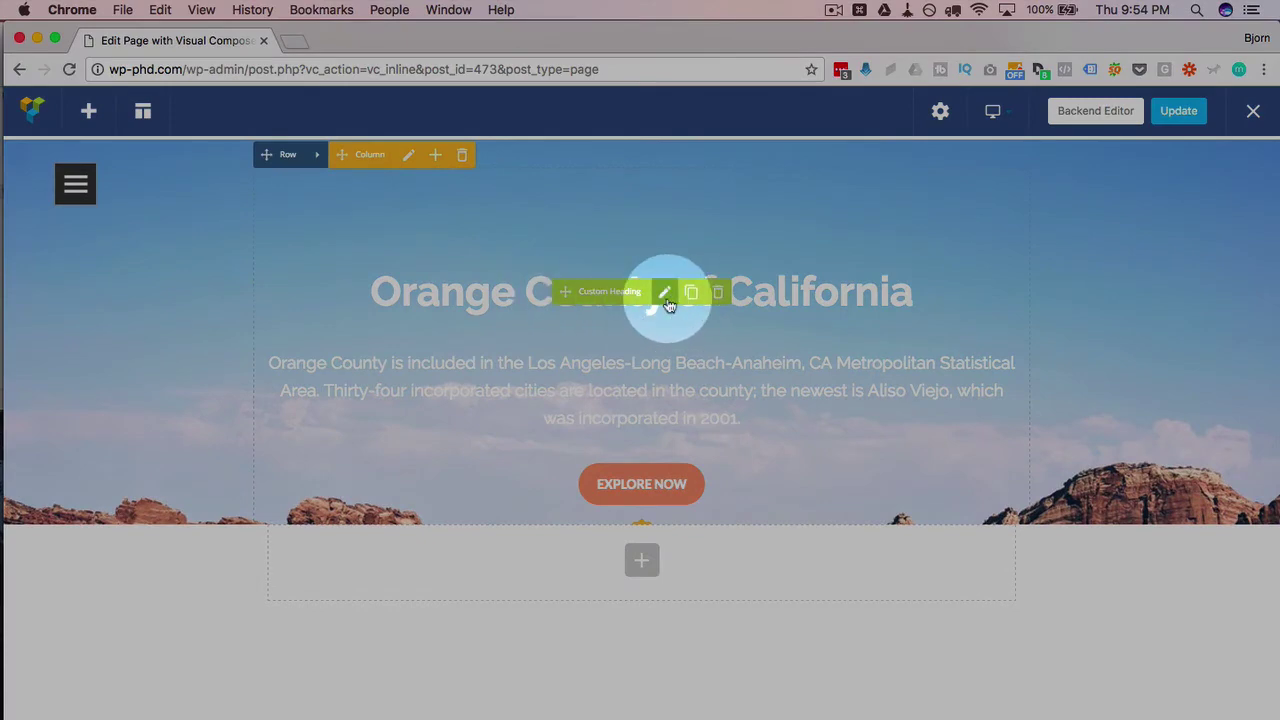
{"action": "left_click", "coordinate": [664, 291]}
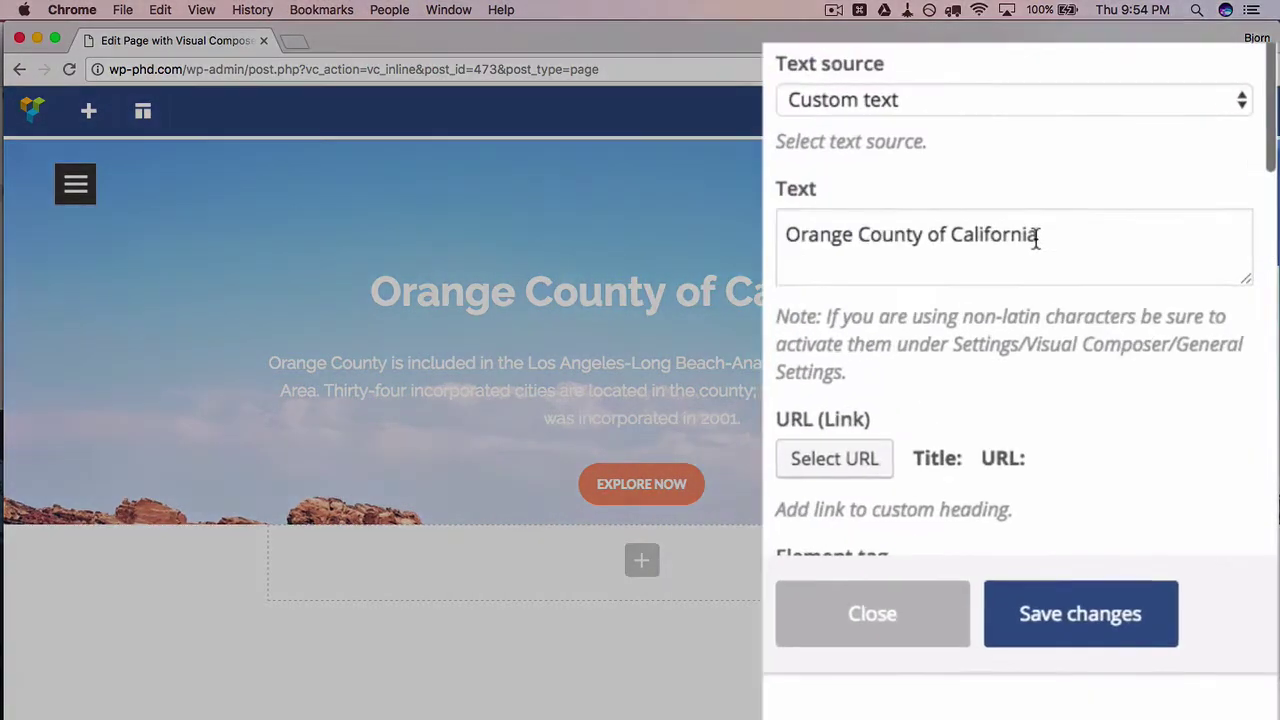
{"action": "triple_click", "coordinate": [1120, 403]}
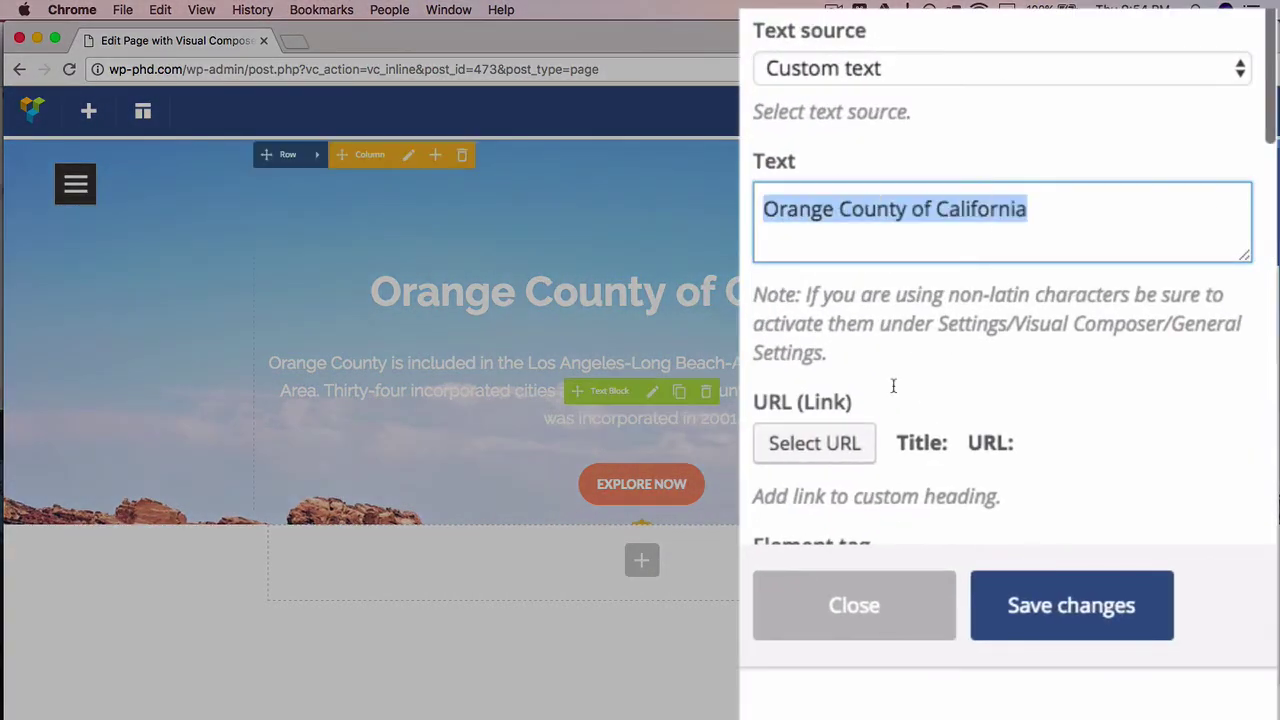
{"action": "type", "text": "This page is mis"}
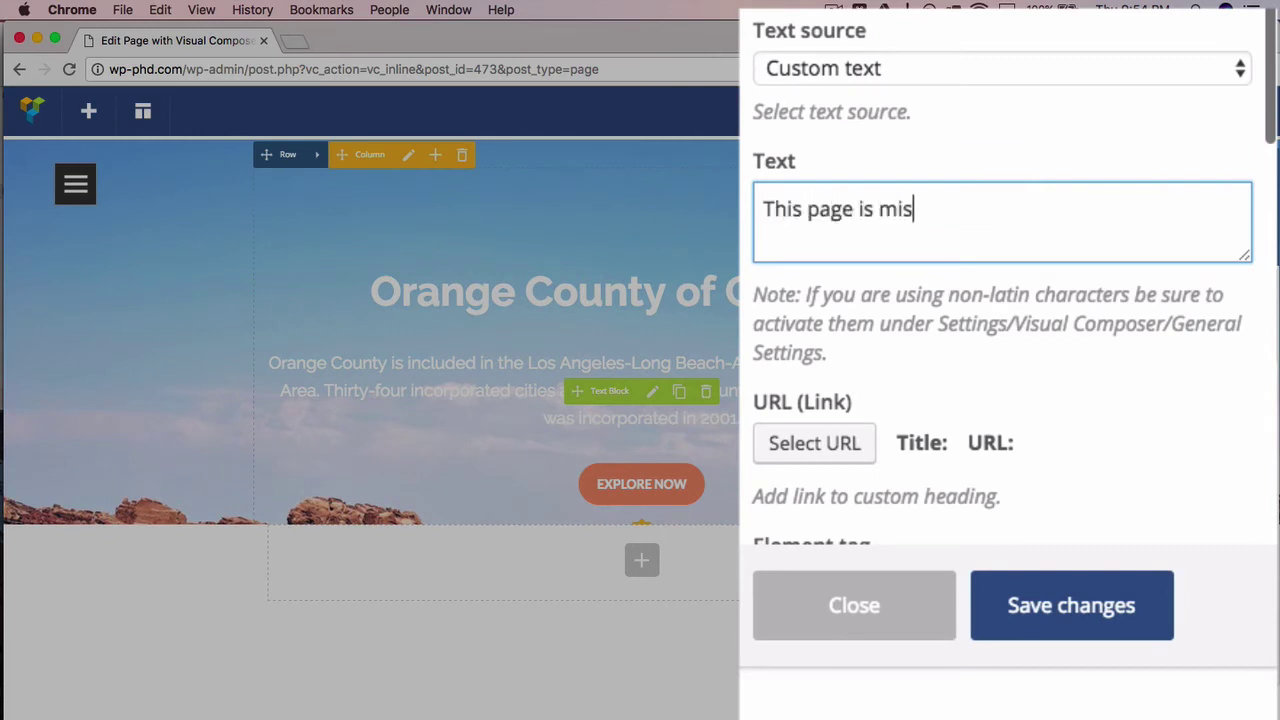
{"action": "type", "text": "sing!"}
{"action": "left_click", "coordinate": [1080, 606]}
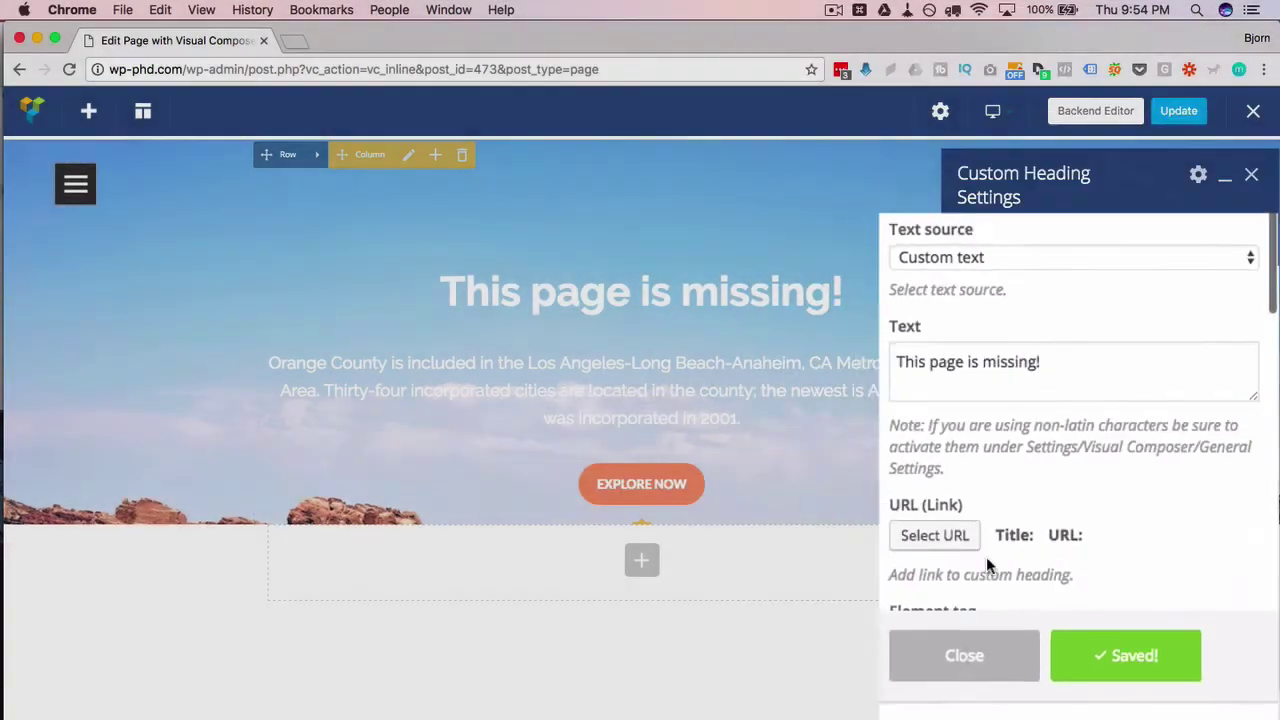
{"action": "left_click", "coordinate": [1025, 640]}
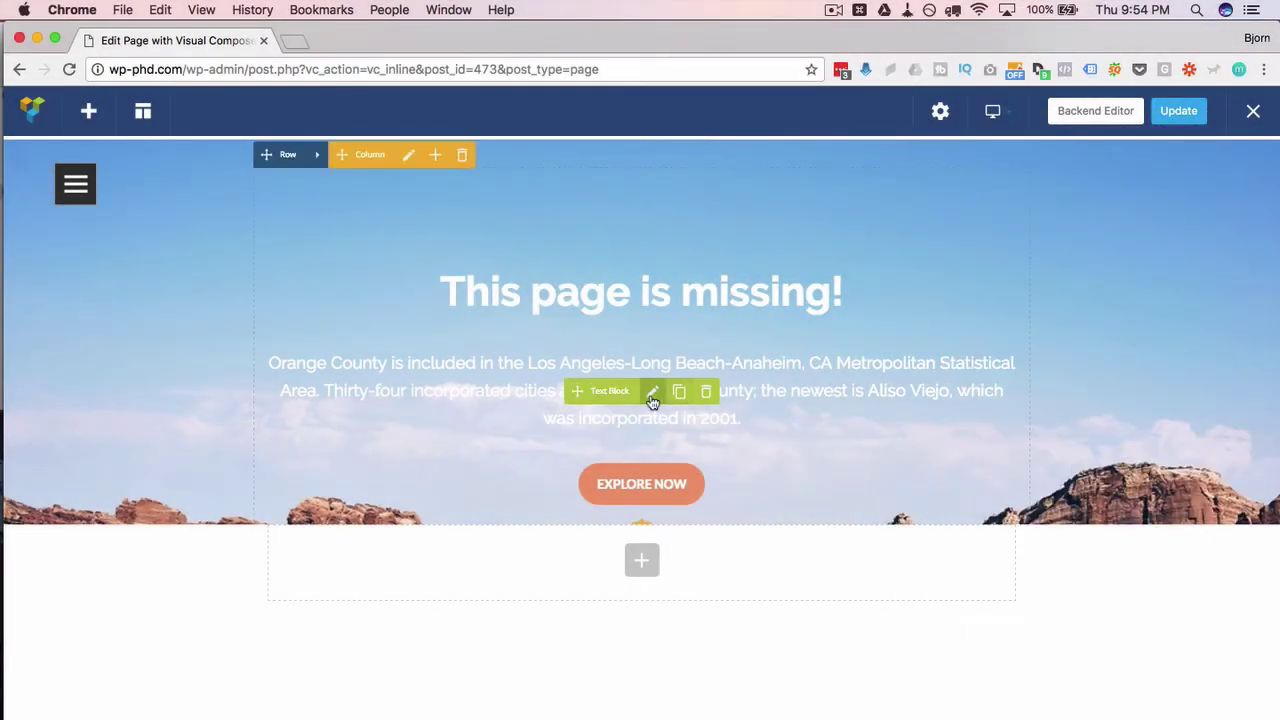
Write 'Sorry you couldn't find what you were looking for. Check out the resource below!' in the Text Block and save
{"action": "left_click", "coordinate": [652, 392]}
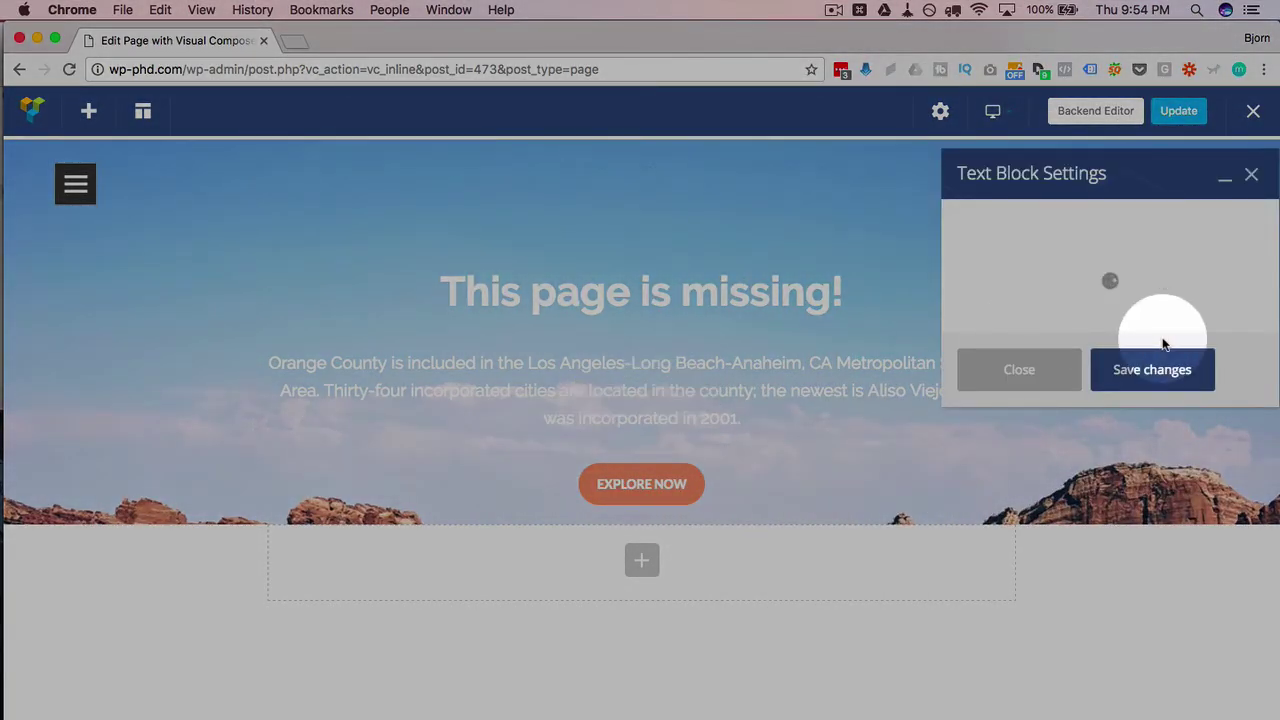
{"action": "left_click", "coordinate": [1213, 473]}
{"action": "type", "text": "Sorry you can "}
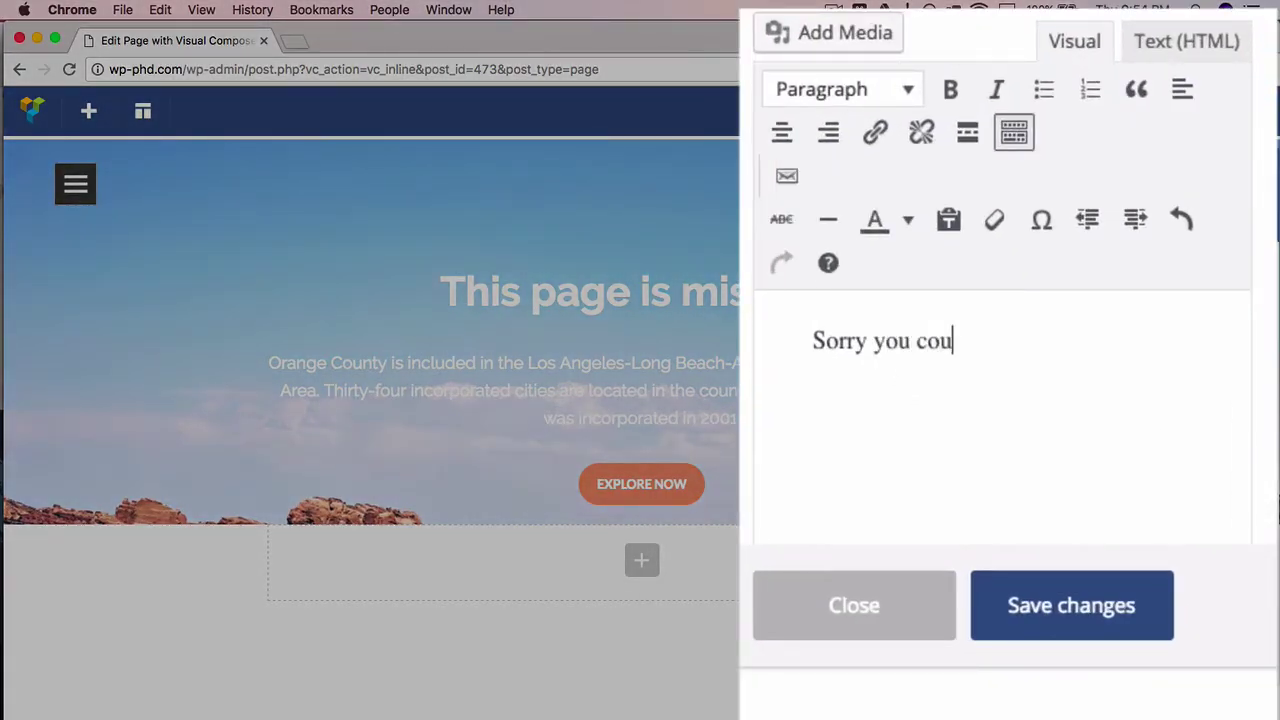
{"action": "type", "text": "ldn't find what you"}
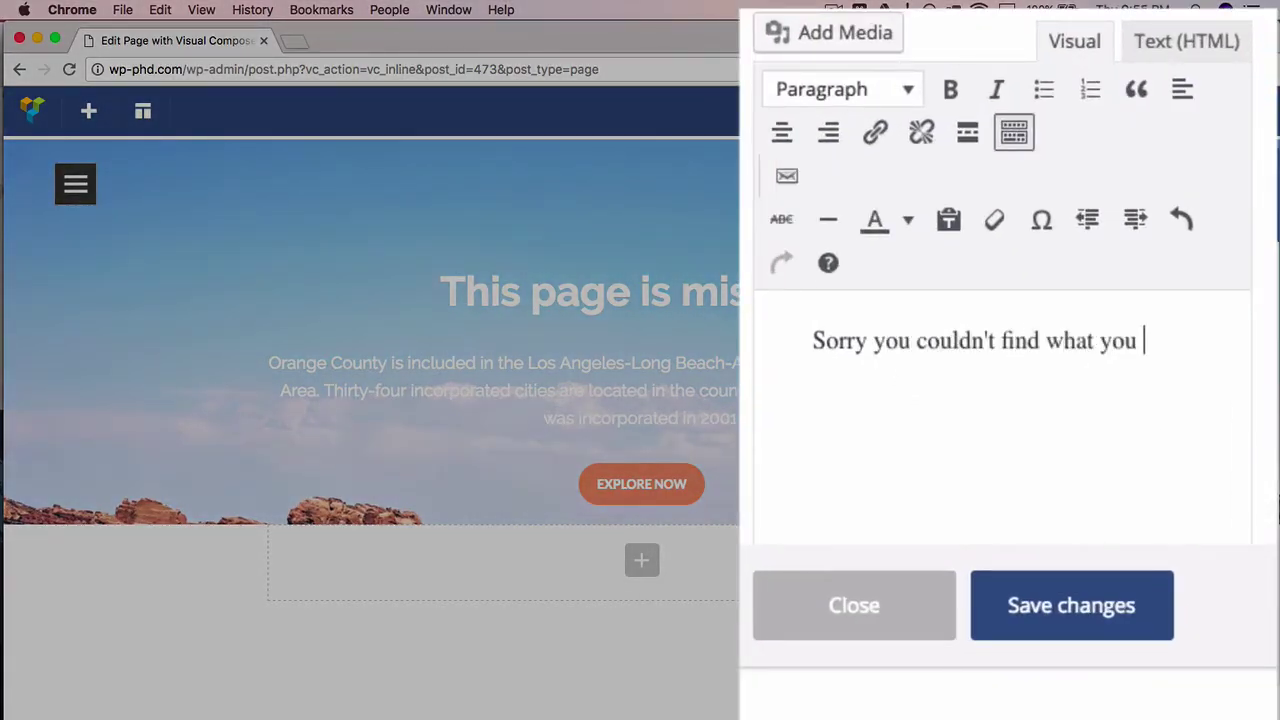
{"action": "type", "text": "were looking for"}
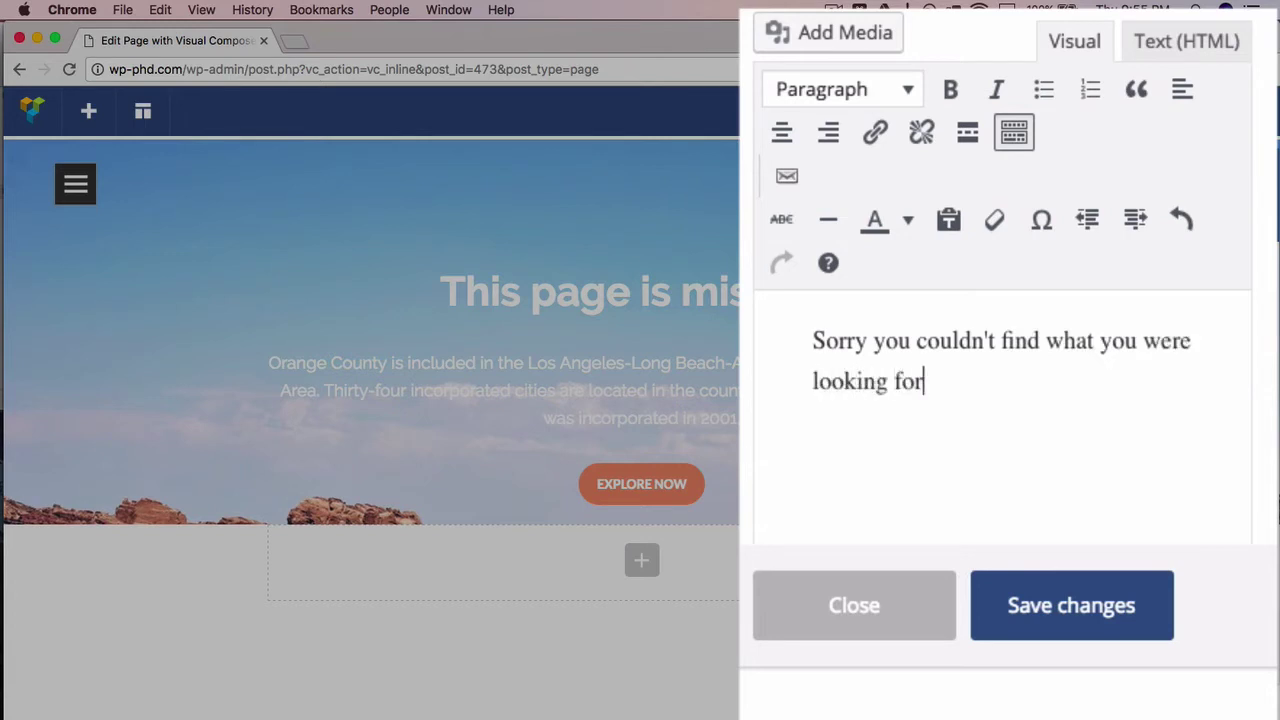
{"action": "type", "text": ". Check out th"}
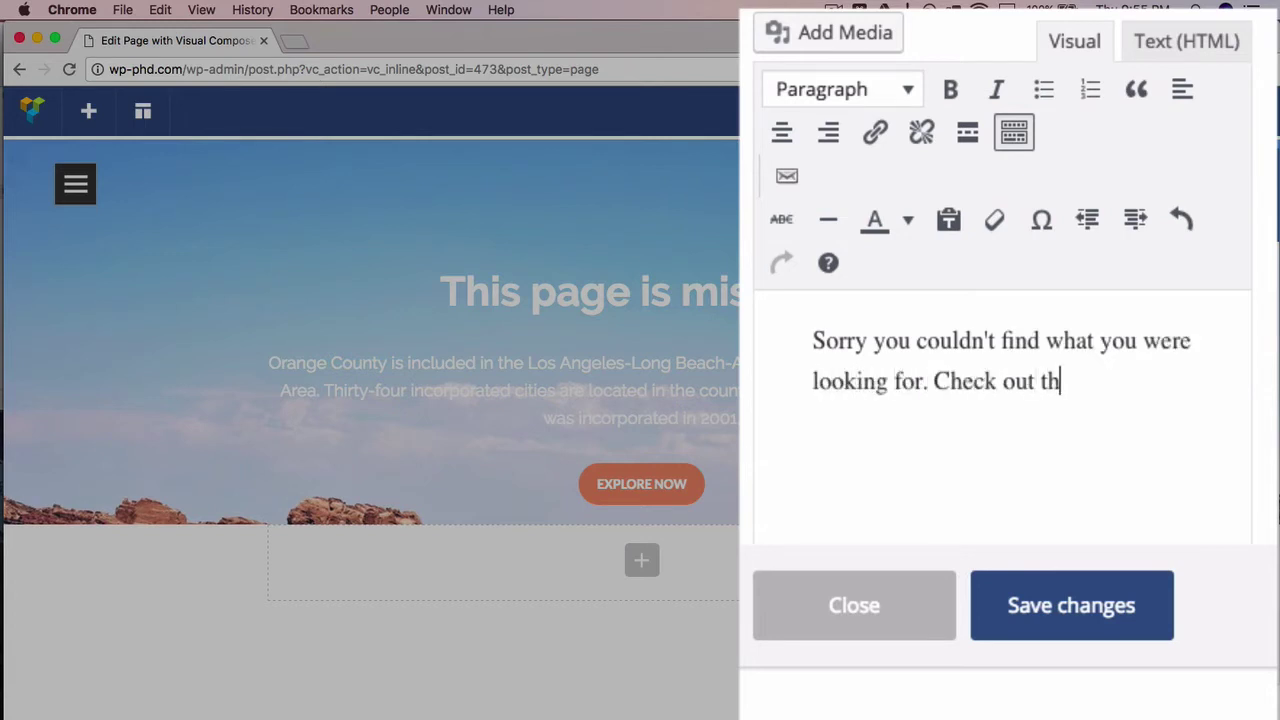
{"action": "type", "text": "e resource "}
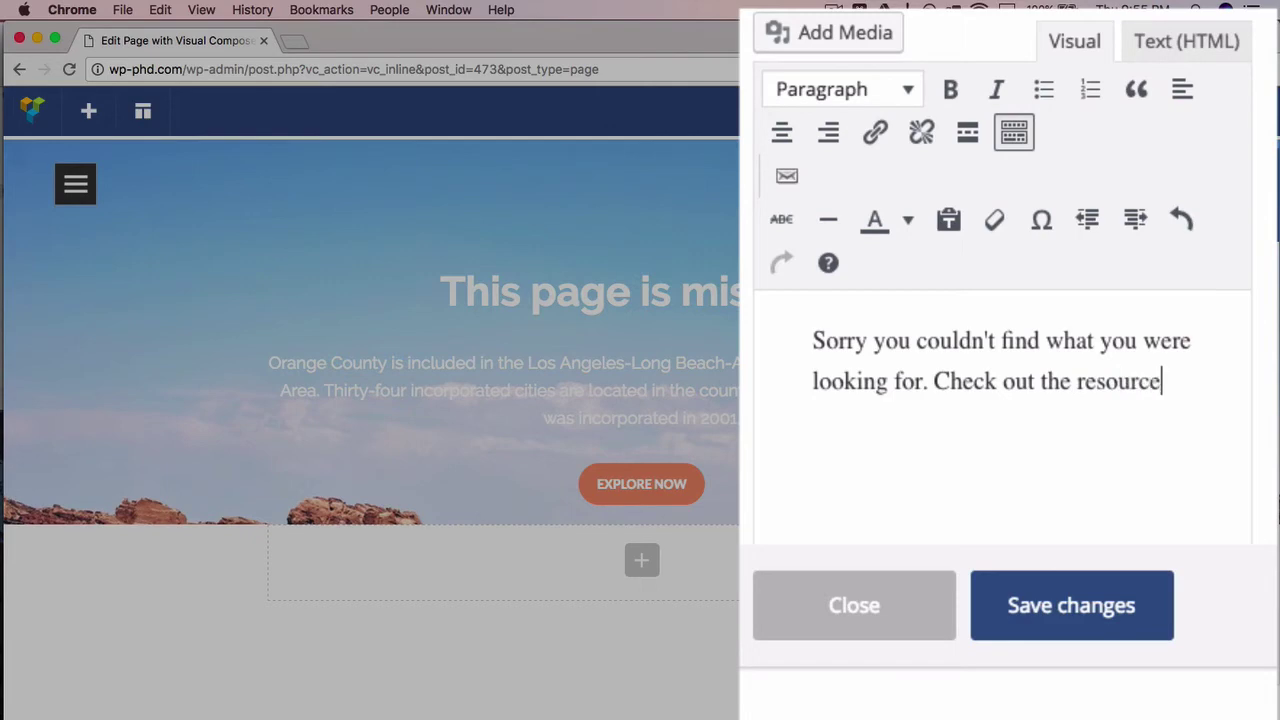
{"action": "type", "text": "b"}
{"action": "key", "text": "BackSpace"}
{"action": "type", "text": "below!"}
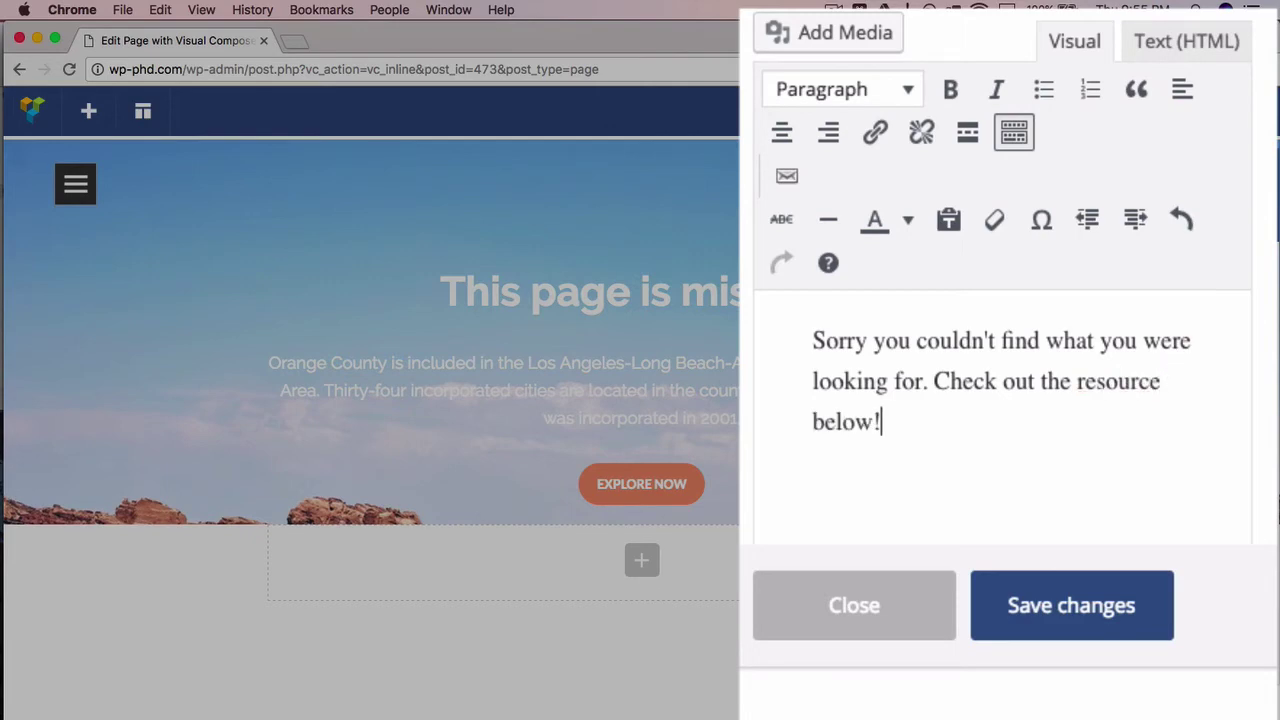
{"action": "left_click", "coordinate": [1087, 627]}
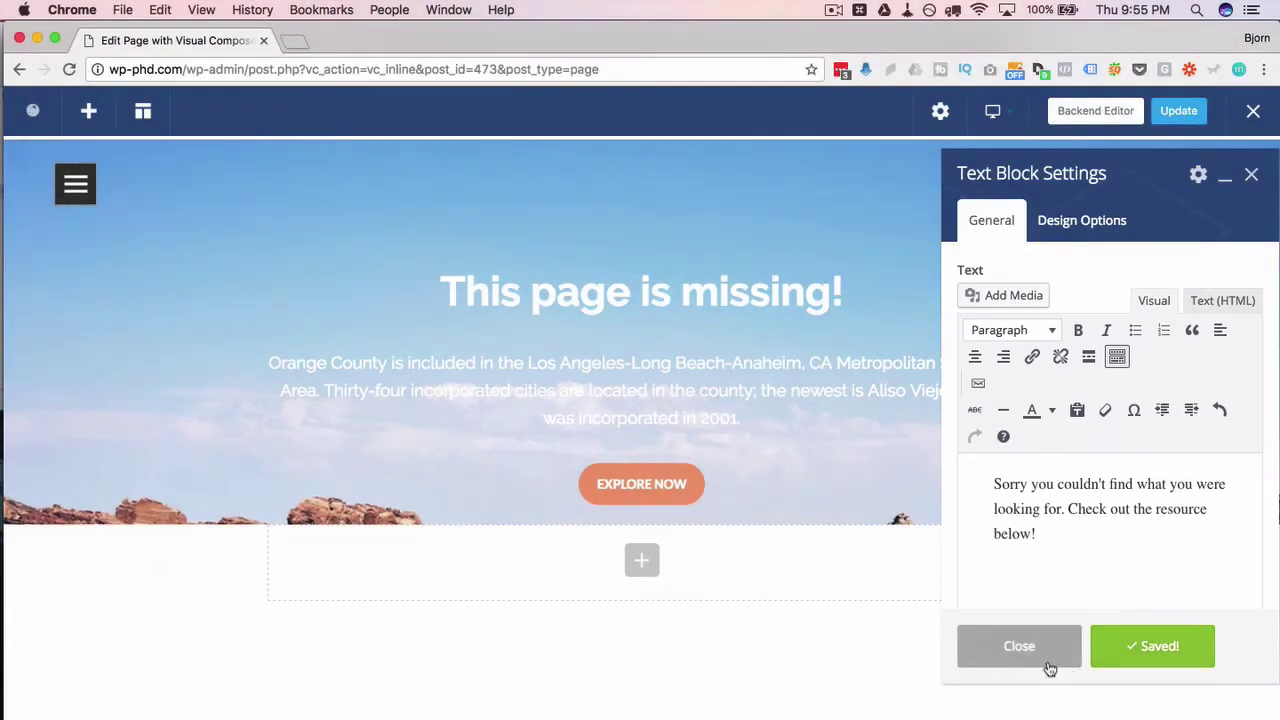
{"action": "left_click", "coordinate": [1035, 662]}
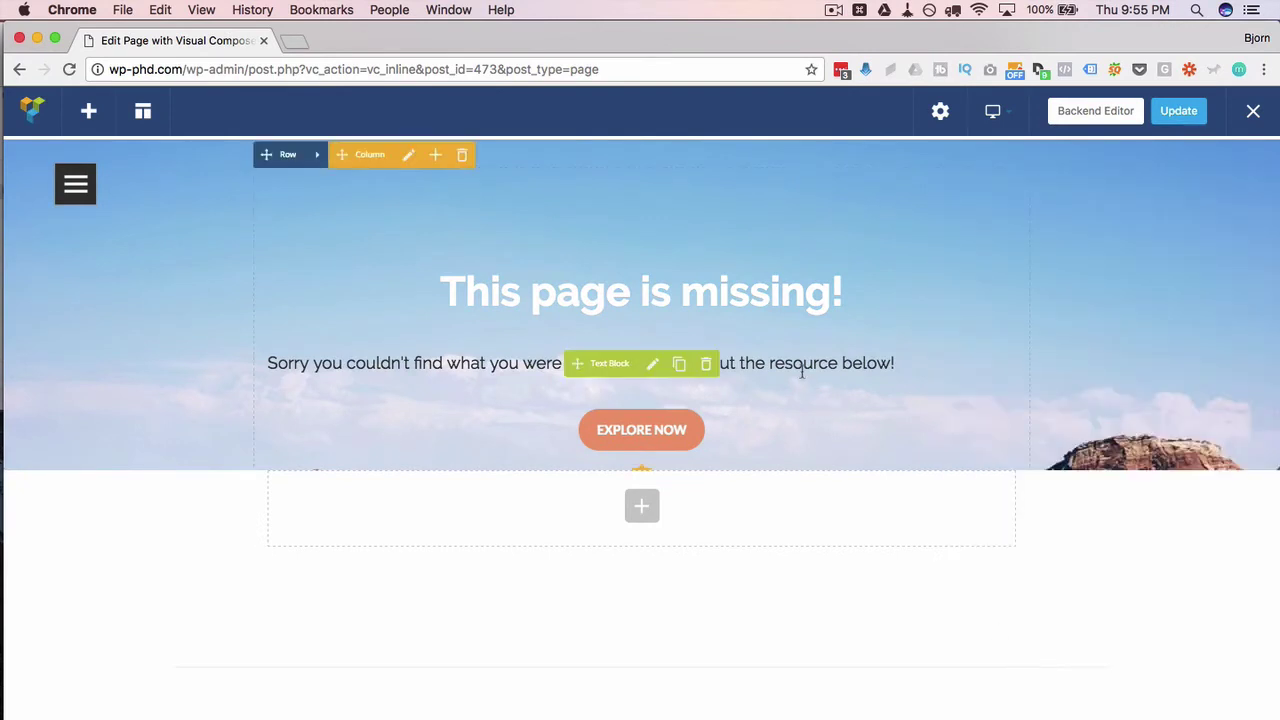
Centre-align the apology paragraph in the Text Block and save it
{"action": "left_click", "coordinate": [650, 366]}
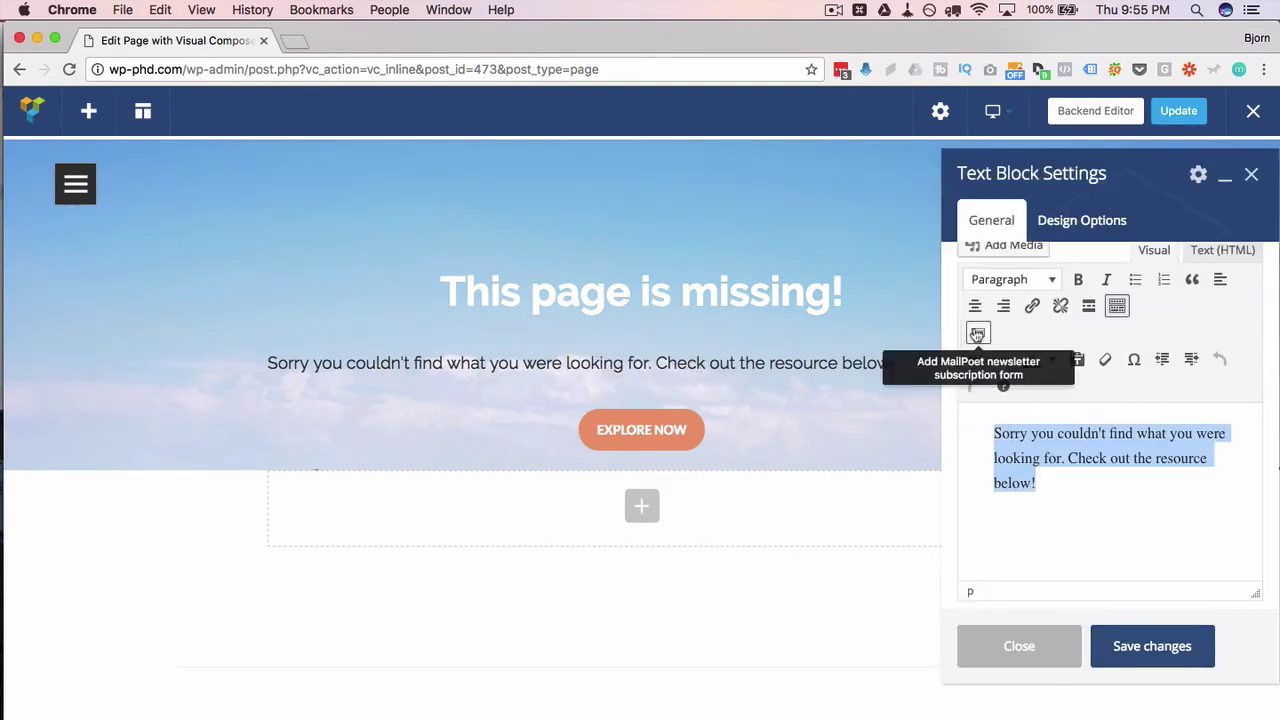
{"action": "left_click", "coordinate": [974, 305]}
{"action": "left_click", "coordinate": [1158, 650]}
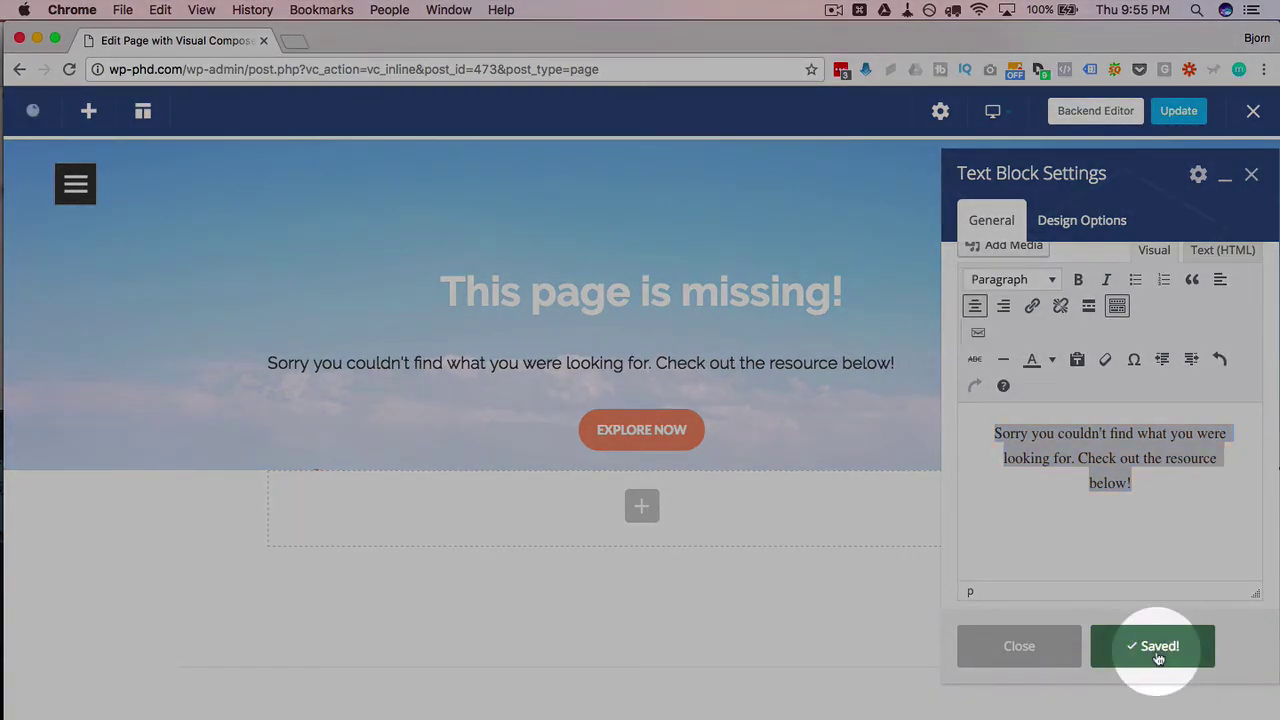
{"action": "left_click", "coordinate": [1040, 660]}
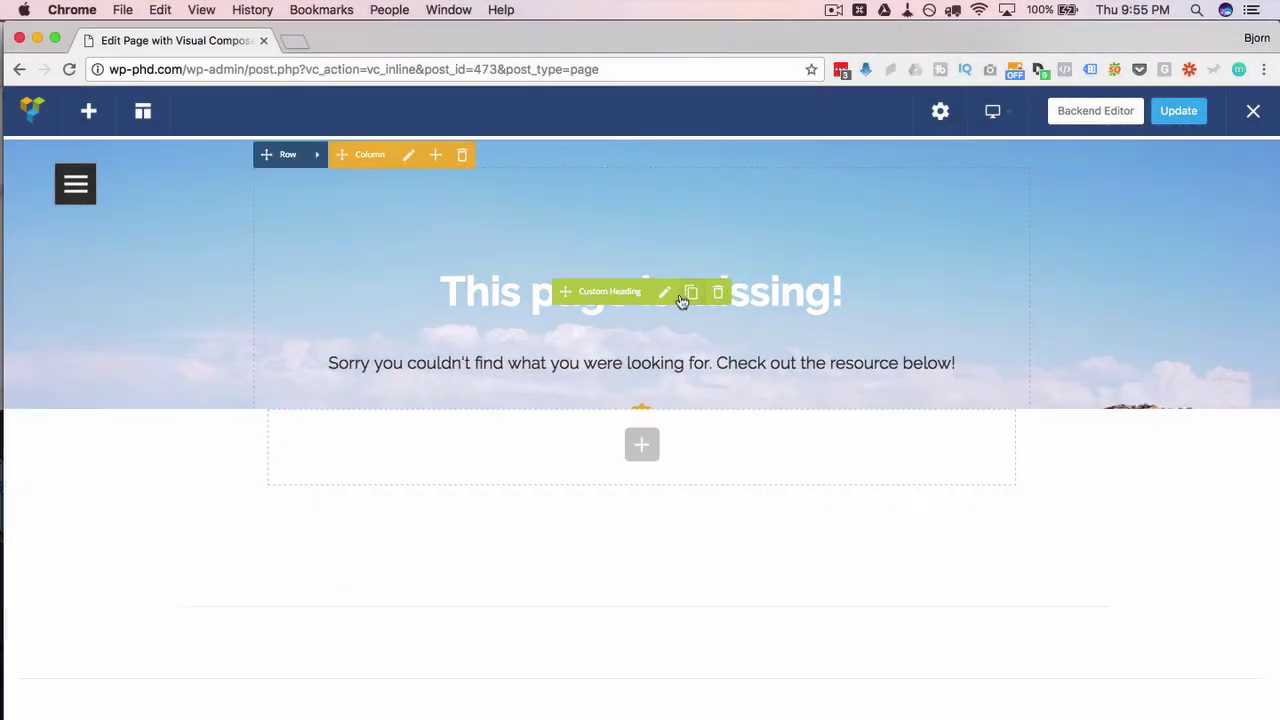
Set the Custom Heading's text colour to black and save the heading
{"action": "left_click", "coordinate": [665, 292]}
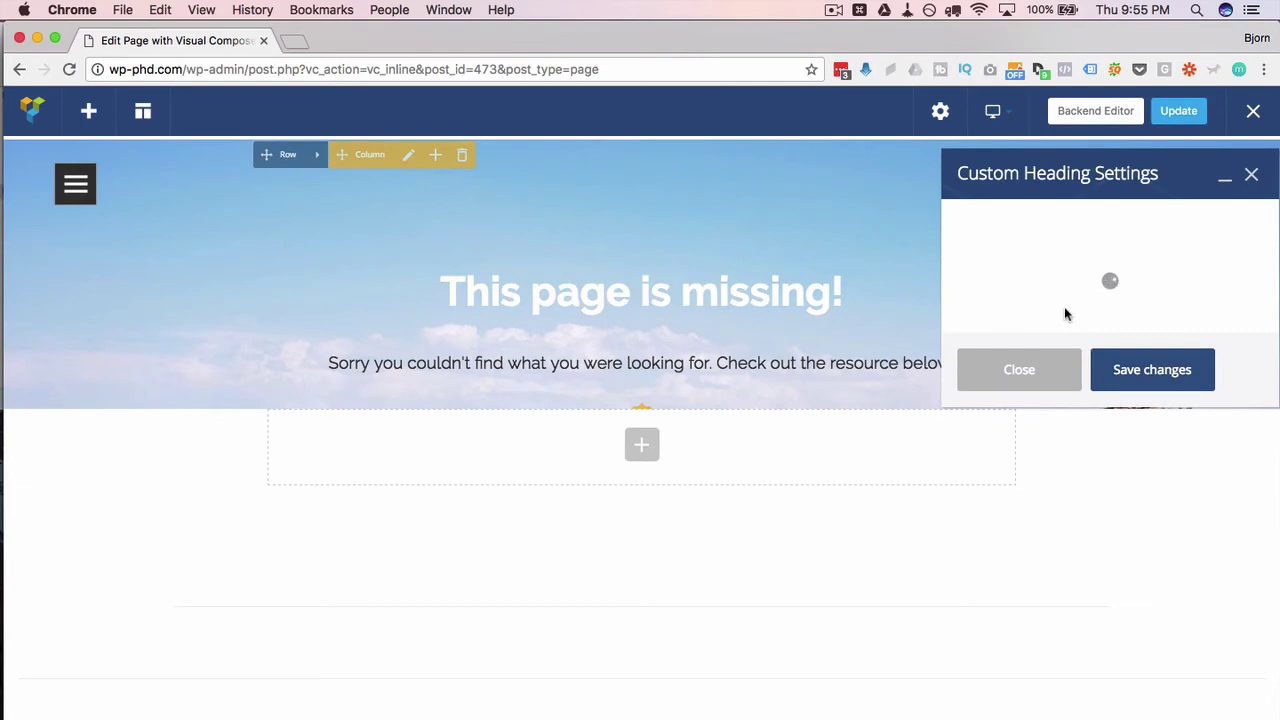
{"action": "scroll", "coordinate": [1100, 515], "scroll_direction": "down", "scroll_amount": 2}
{"action": "scroll", "coordinate": [1102, 521], "scroll_direction": "down", "scroll_amount": 8}
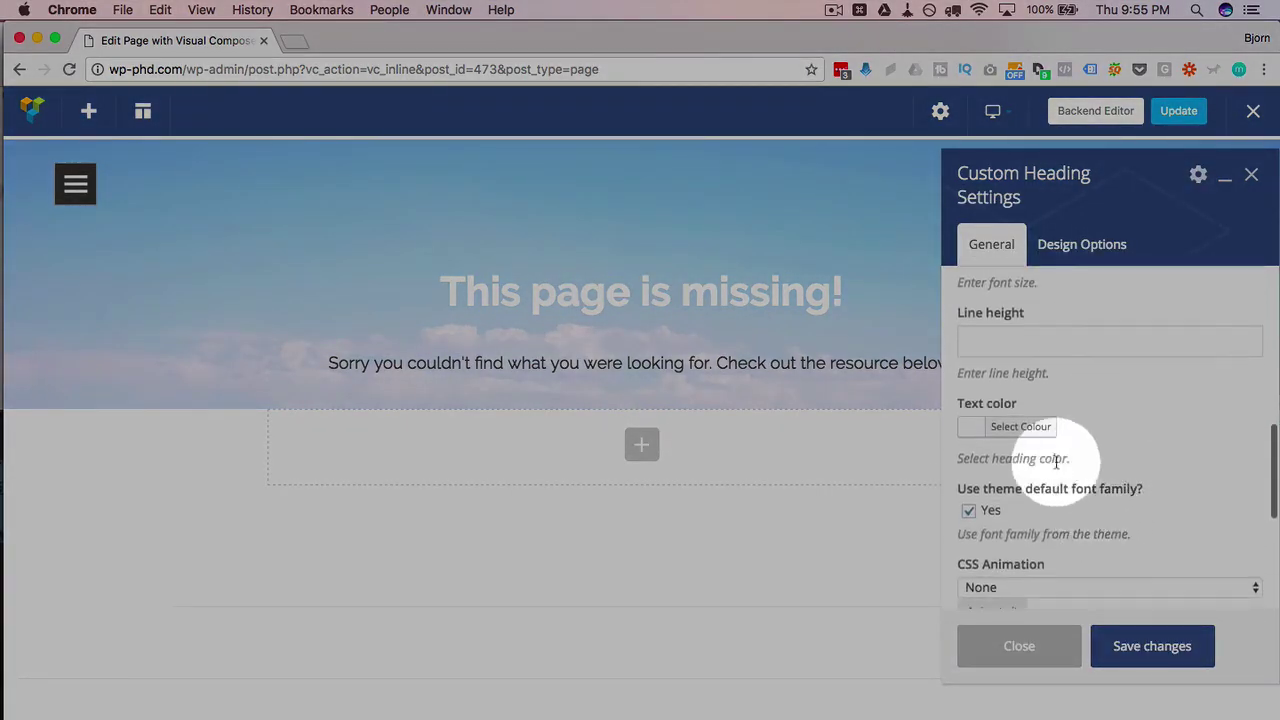
{"action": "left_click", "coordinate": [1020, 426]}
{"action": "left_click", "coordinate": [1034, 537]}
{"action": "scroll", "coordinate": [951, 634], "scroll_direction": "down", "scroll_amount": 5}
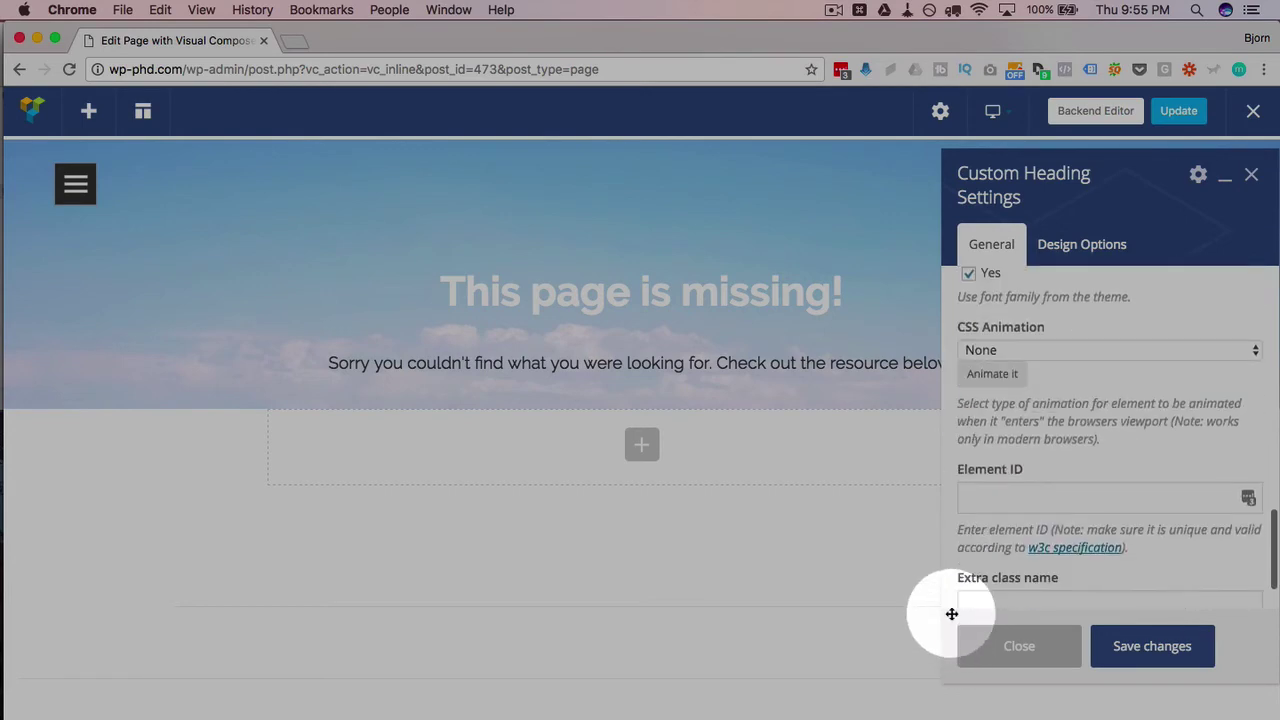
{"action": "left_click", "coordinate": [1124, 650]}
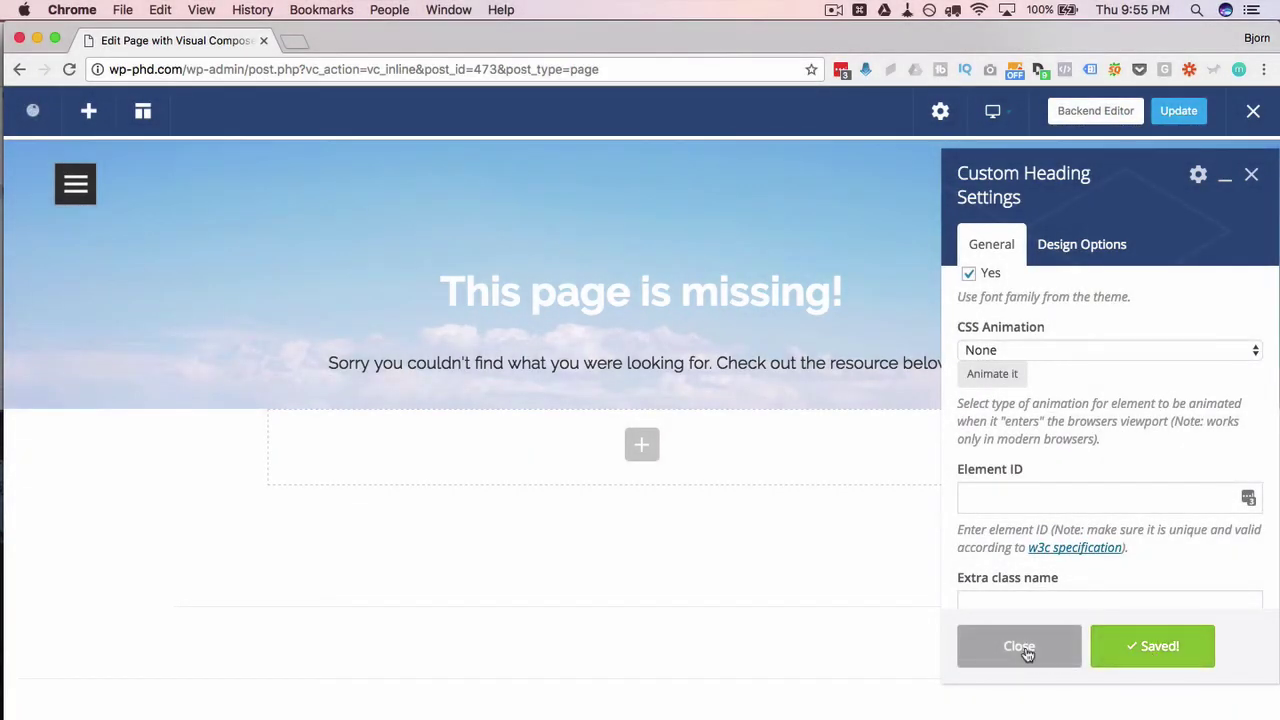
{"action": "left_click", "coordinate": [1022, 648]}
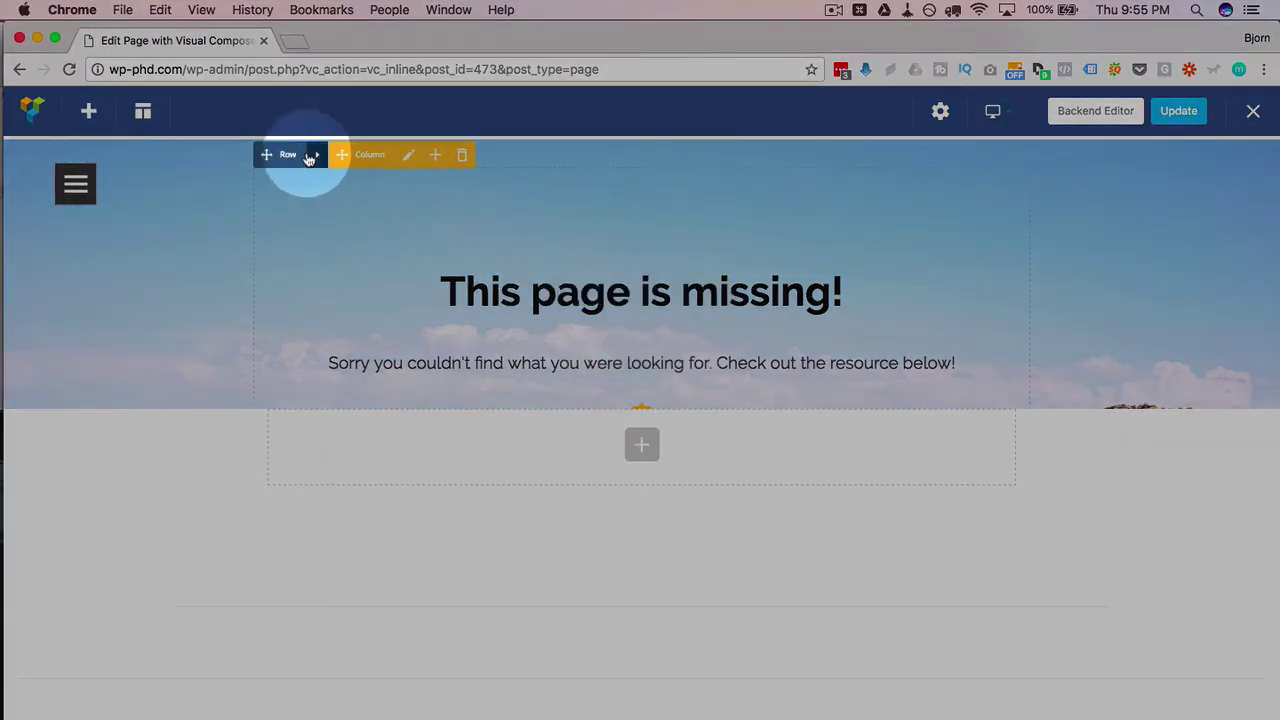
Give the hero row 100 top padding and 100 bottom padding in Design Options
{"action": "mouse_move", "coordinate": [314, 158]}
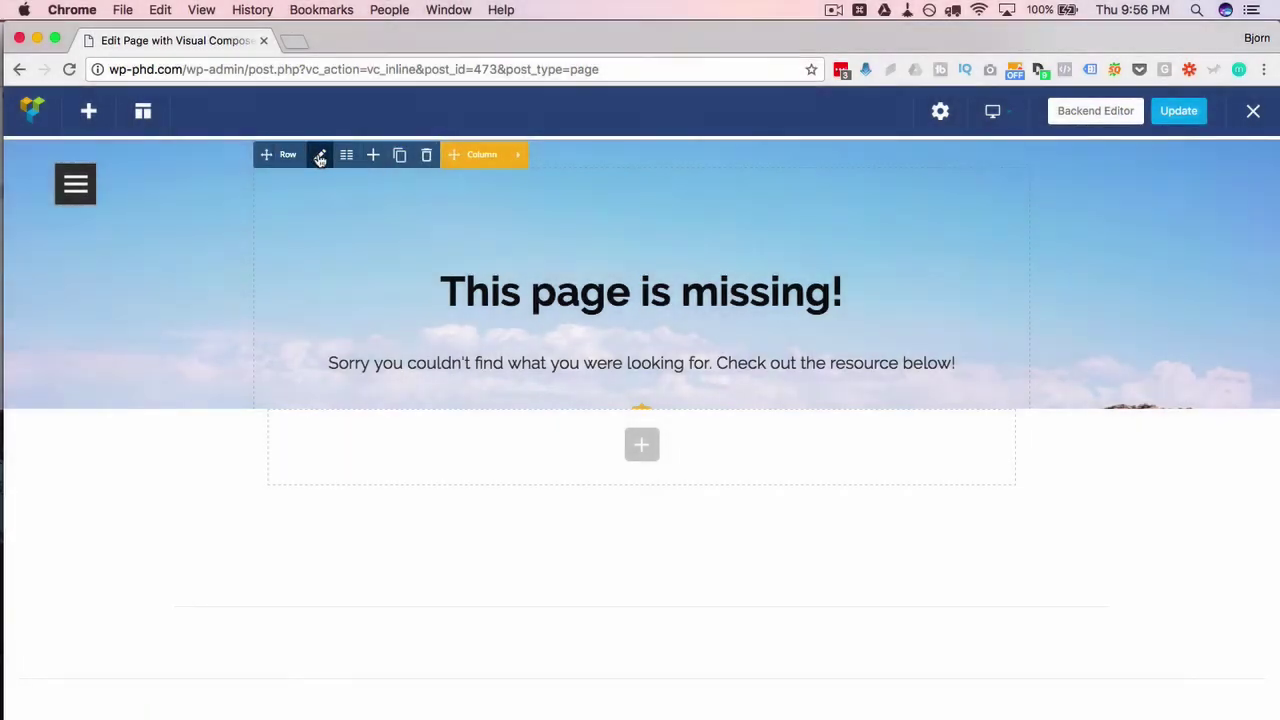
{"action": "left_click", "coordinate": [320, 157]}
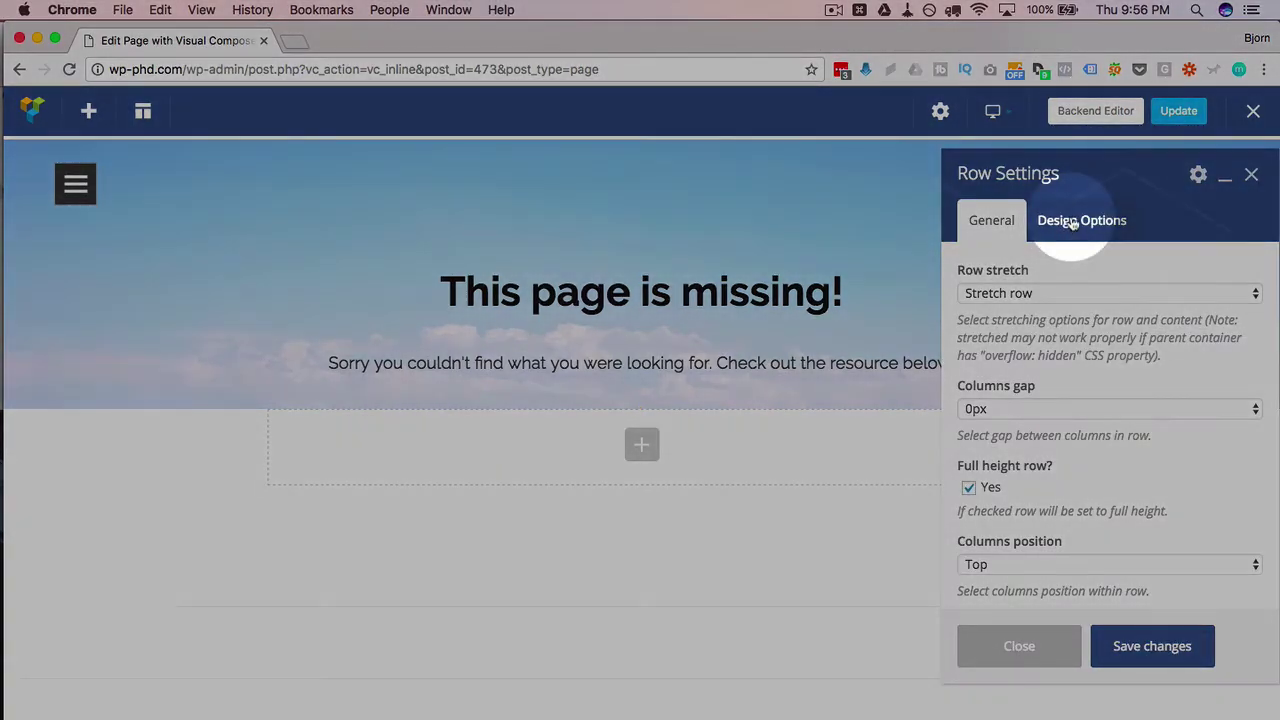
{"action": "left_click", "coordinate": [1070, 220]}
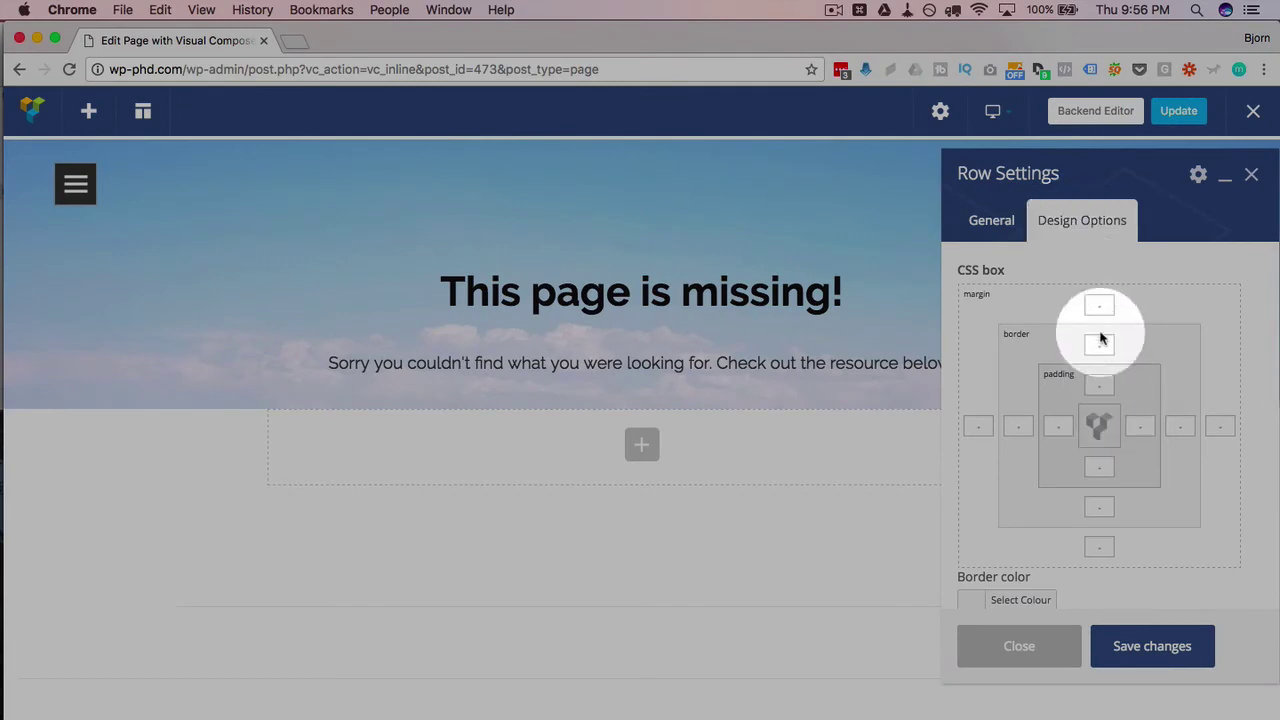
{"action": "left_click", "coordinate": [1100, 383]}
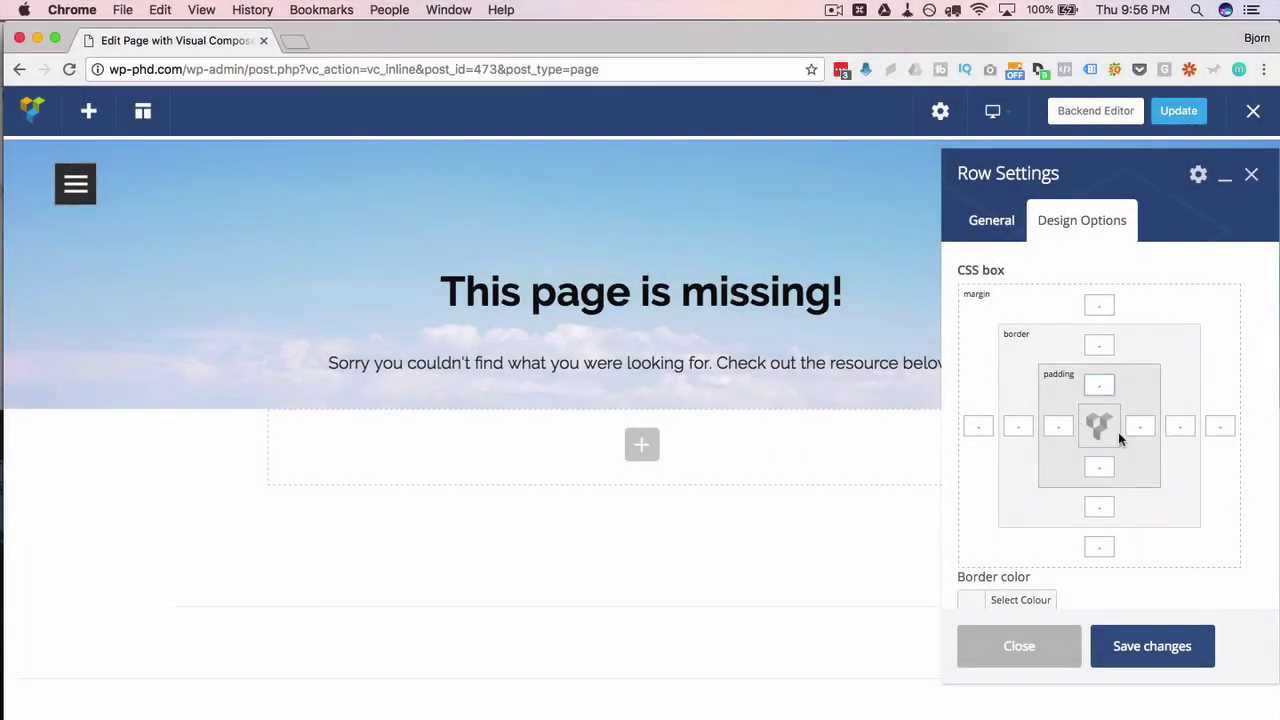
{"action": "type", "text": "100"}
{"action": "left_click", "coordinate": [1100, 467]}
{"action": "type", "text": "100"}
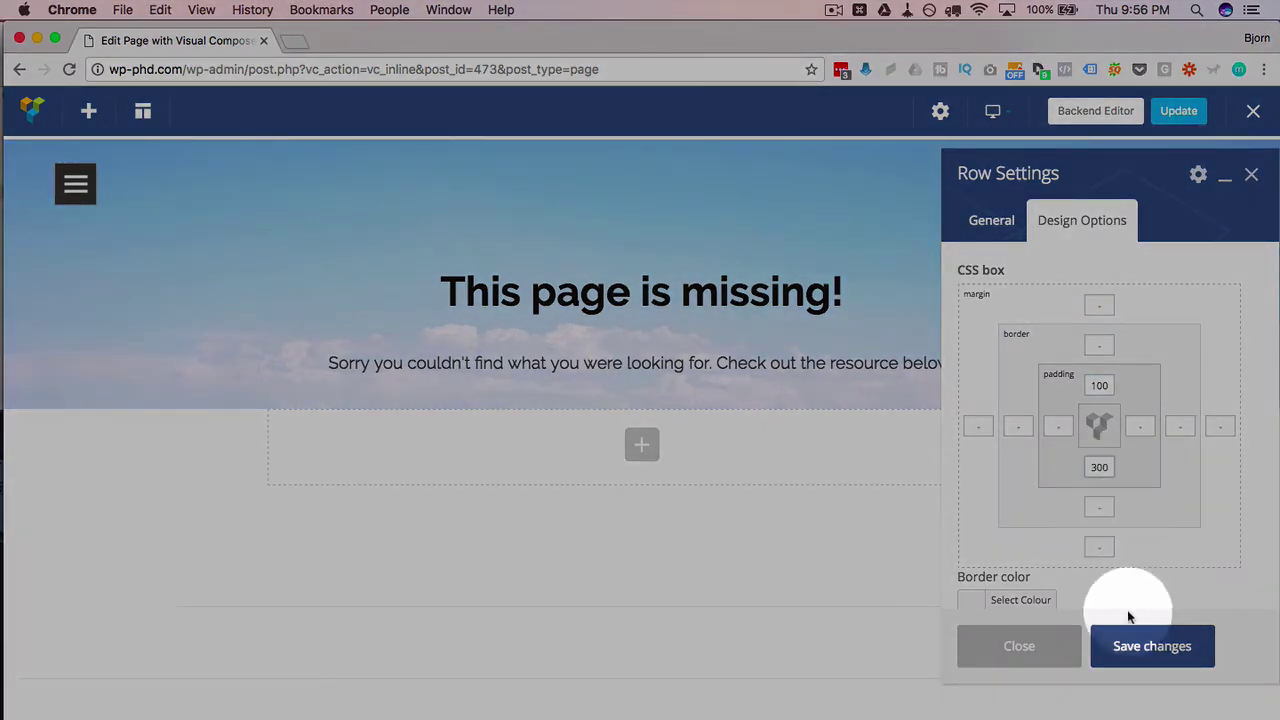
Keep the row stretched across the page with full height and save the row settings
{"action": "left_click", "coordinate": [993, 222]}
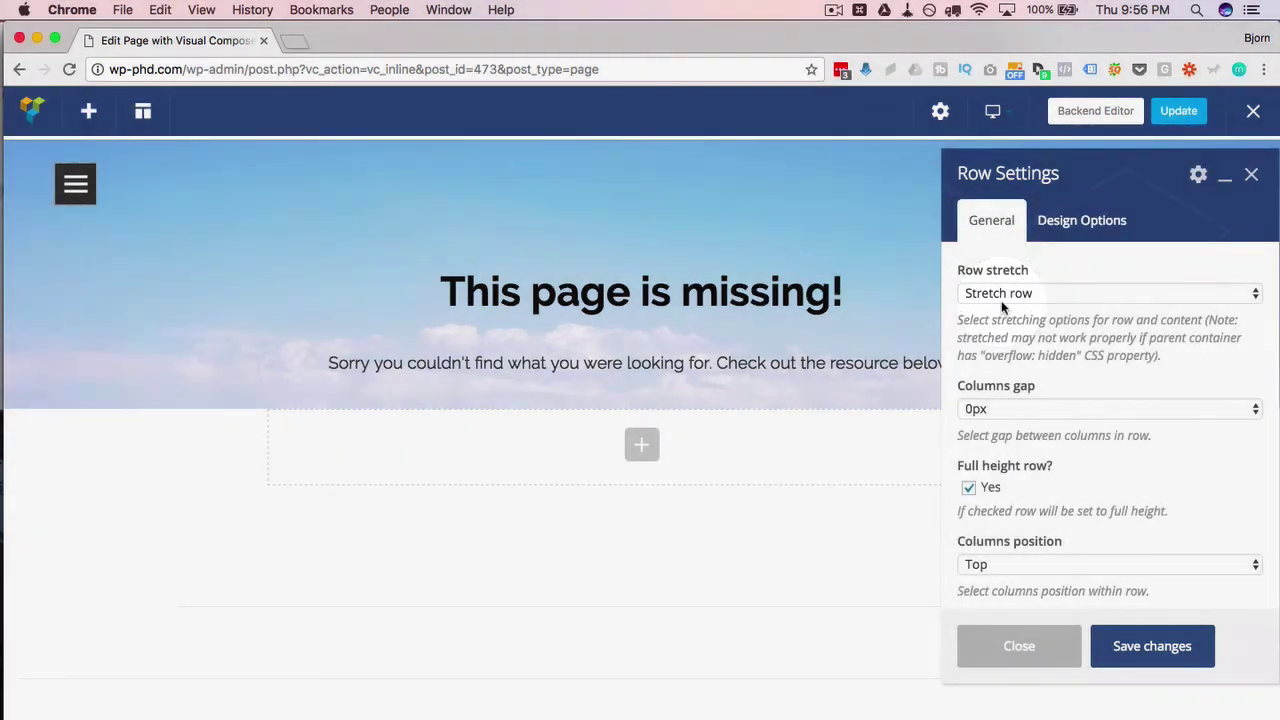
{"action": "scroll", "coordinate": [993, 426], "scroll_direction": "down", "scroll_amount": 3}
{"action": "scroll", "coordinate": [993, 415], "scroll_direction": "up", "scroll_amount": 3}
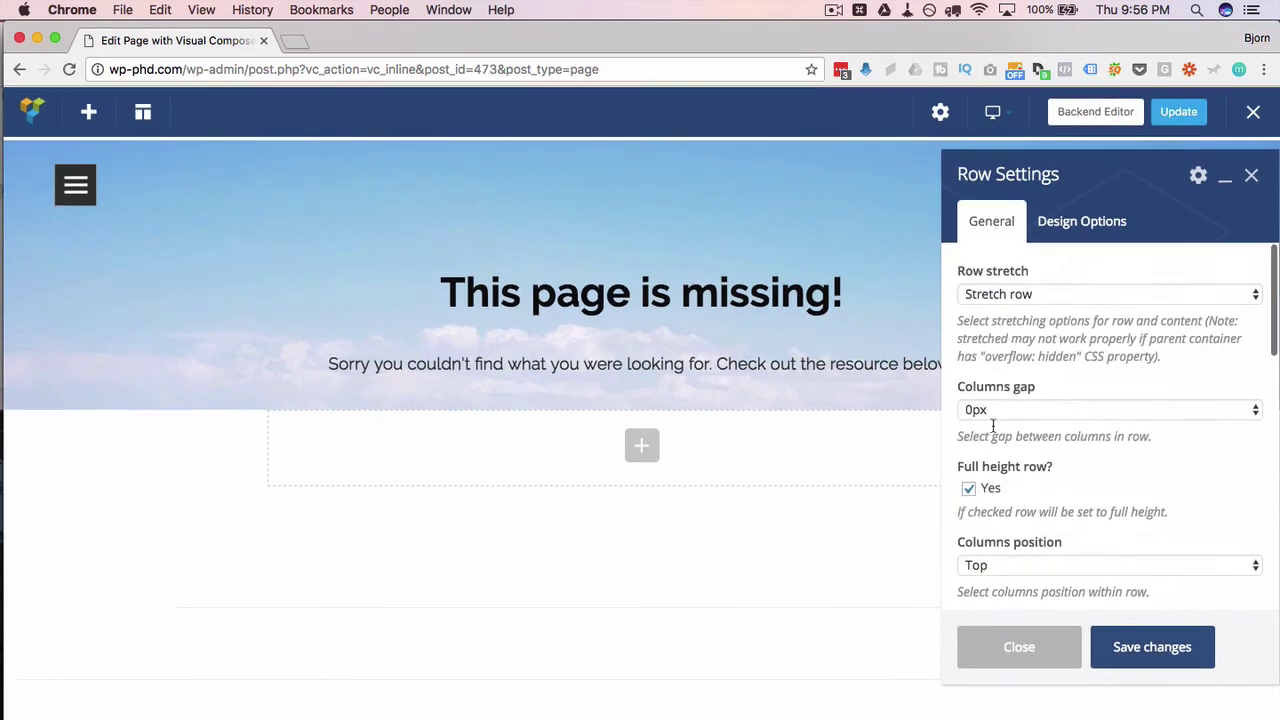
{"action": "left_click", "coordinate": [1000, 293]}
{"action": "left_click", "coordinate": [1000, 293]}
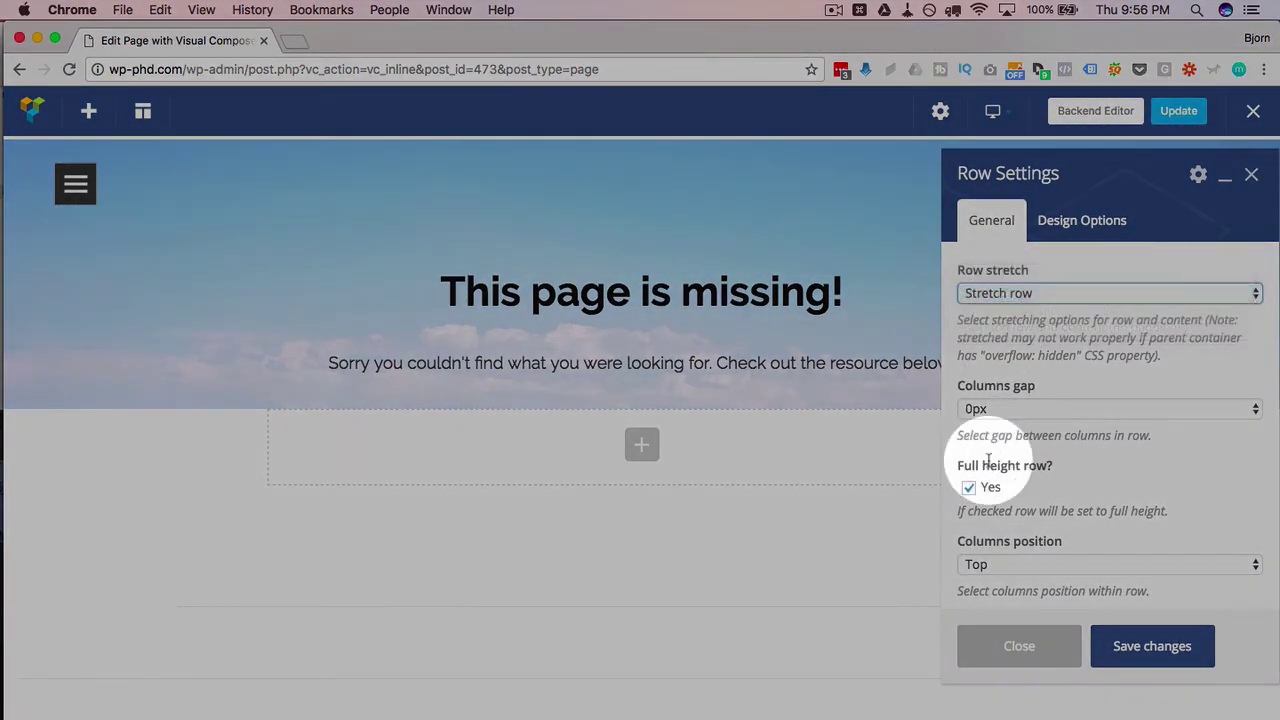
{"action": "scroll", "coordinate": [975, 455], "scroll_direction": "down", "scroll_amount": 5}
{"action": "scroll", "coordinate": [988, 466], "scroll_direction": "up", "scroll_amount": 1}
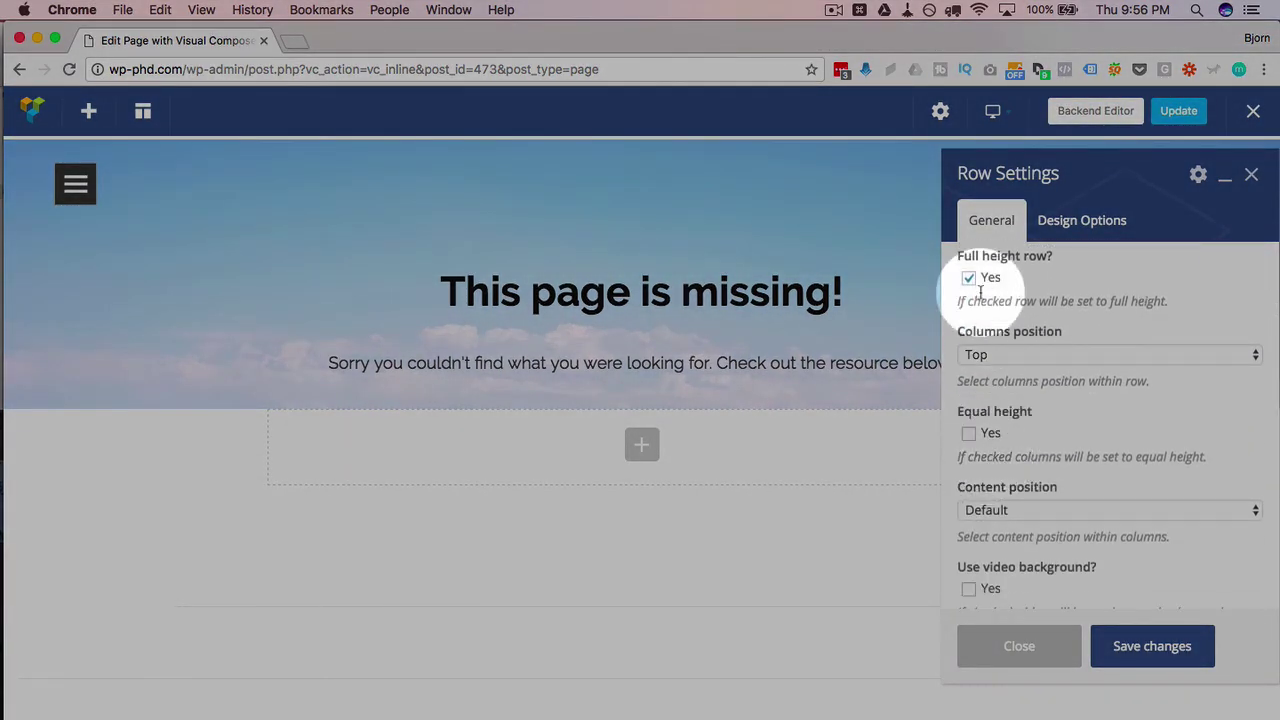
{"action": "scroll", "coordinate": [1000, 410], "scroll_direction": "down", "scroll_amount": 5}
{"action": "left_click", "coordinate": [1150, 648]}
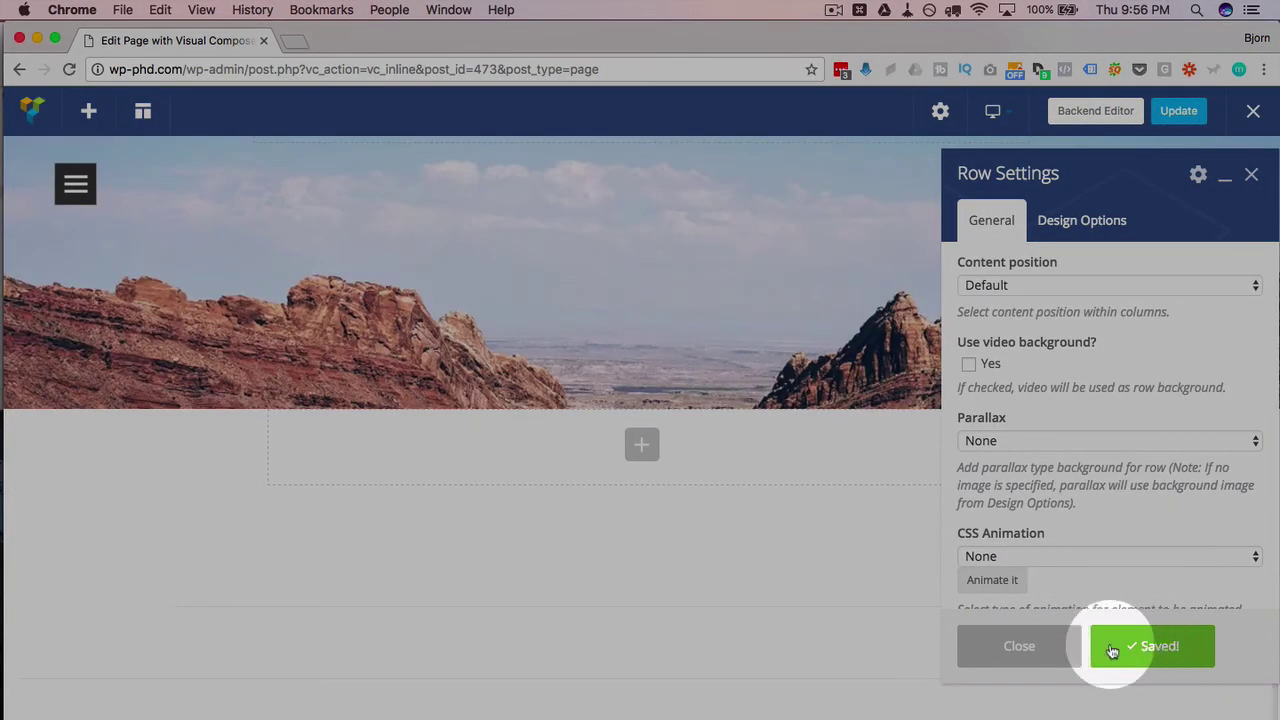
{"action": "left_click", "coordinate": [1062, 645]}
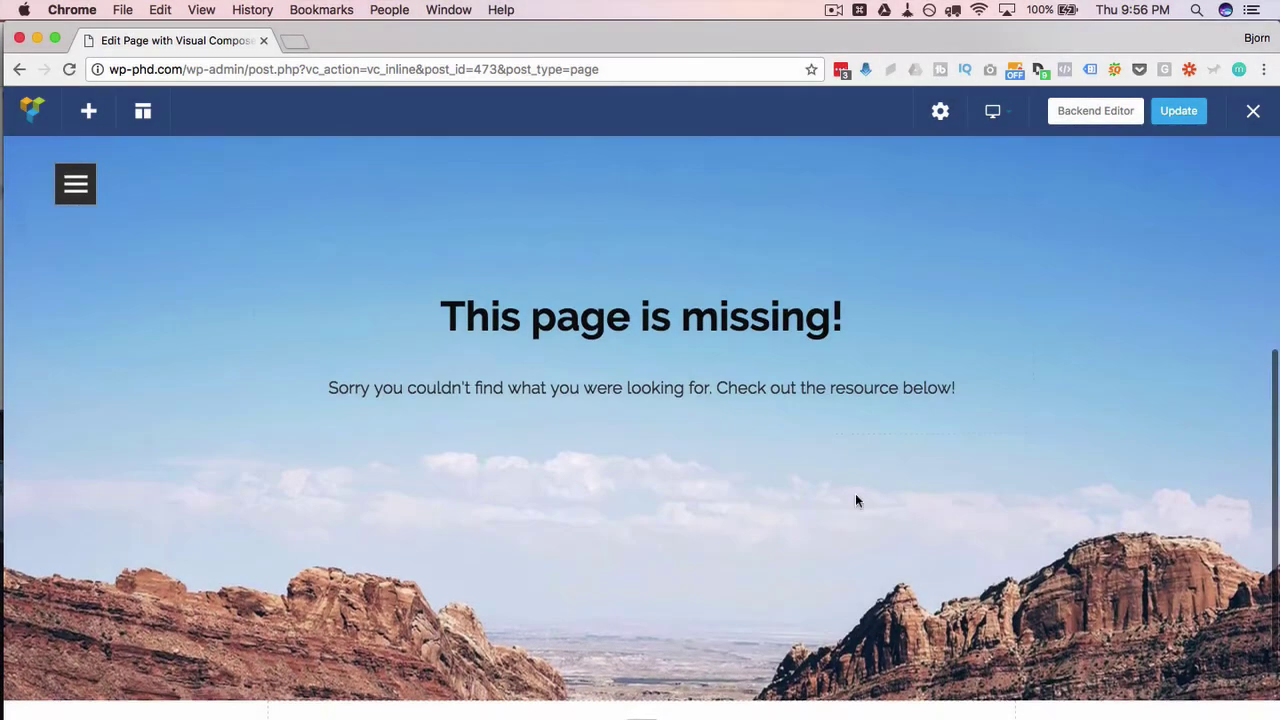
Insert a WP Recent Posts widget below the apology text and save it
{"action": "scroll", "coordinate": [856, 495], "scroll_direction": "down", "scroll_amount": 1}
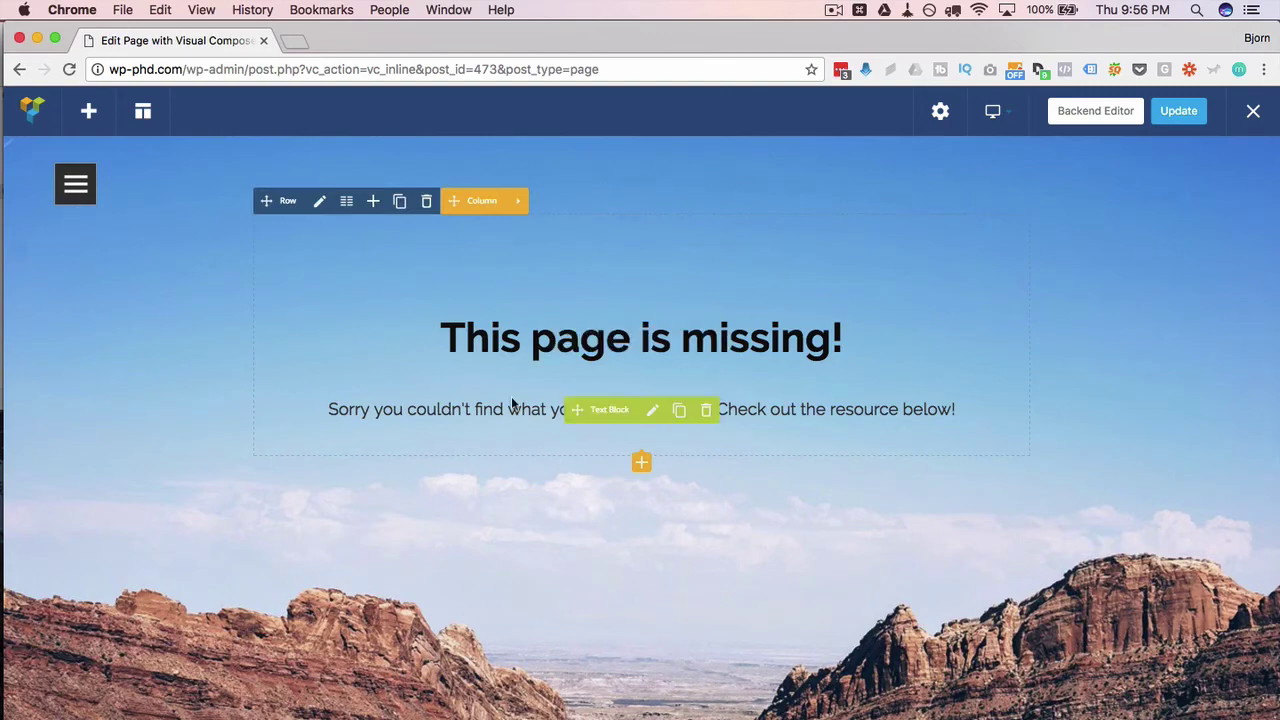
{"action": "left_click", "coordinate": [636, 462]}
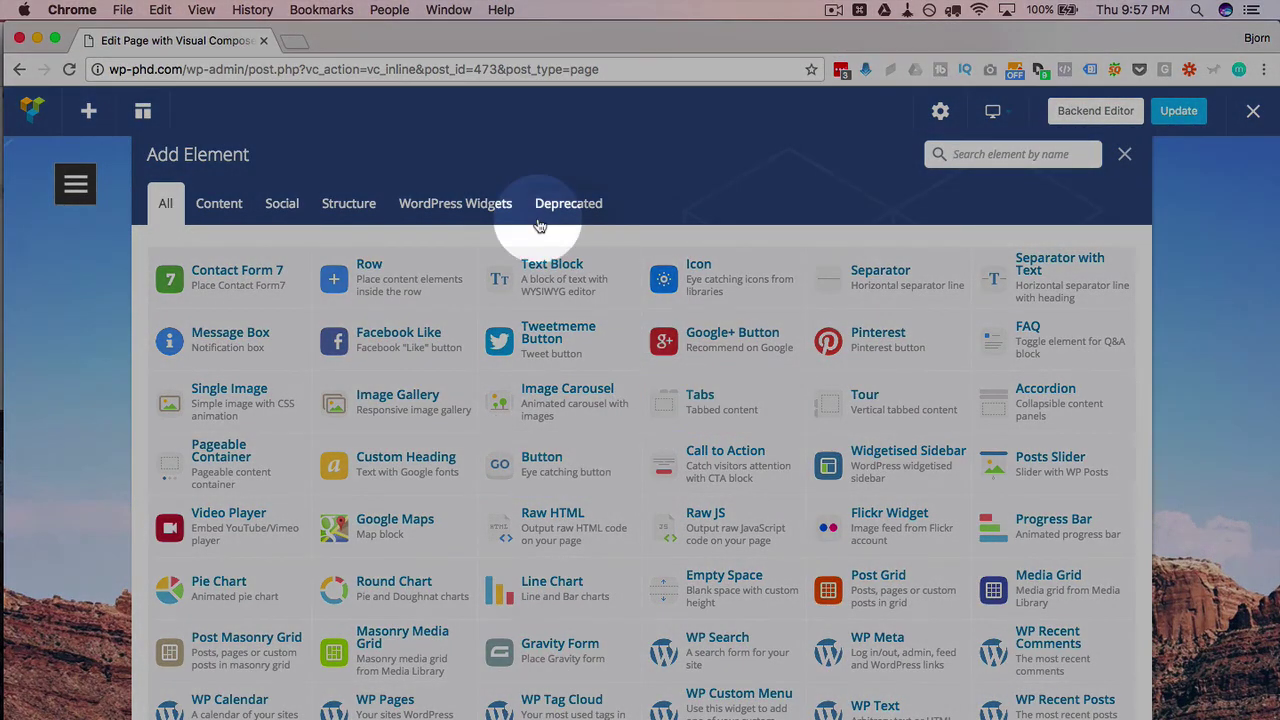
{"action": "left_click", "coordinate": [455, 205]}
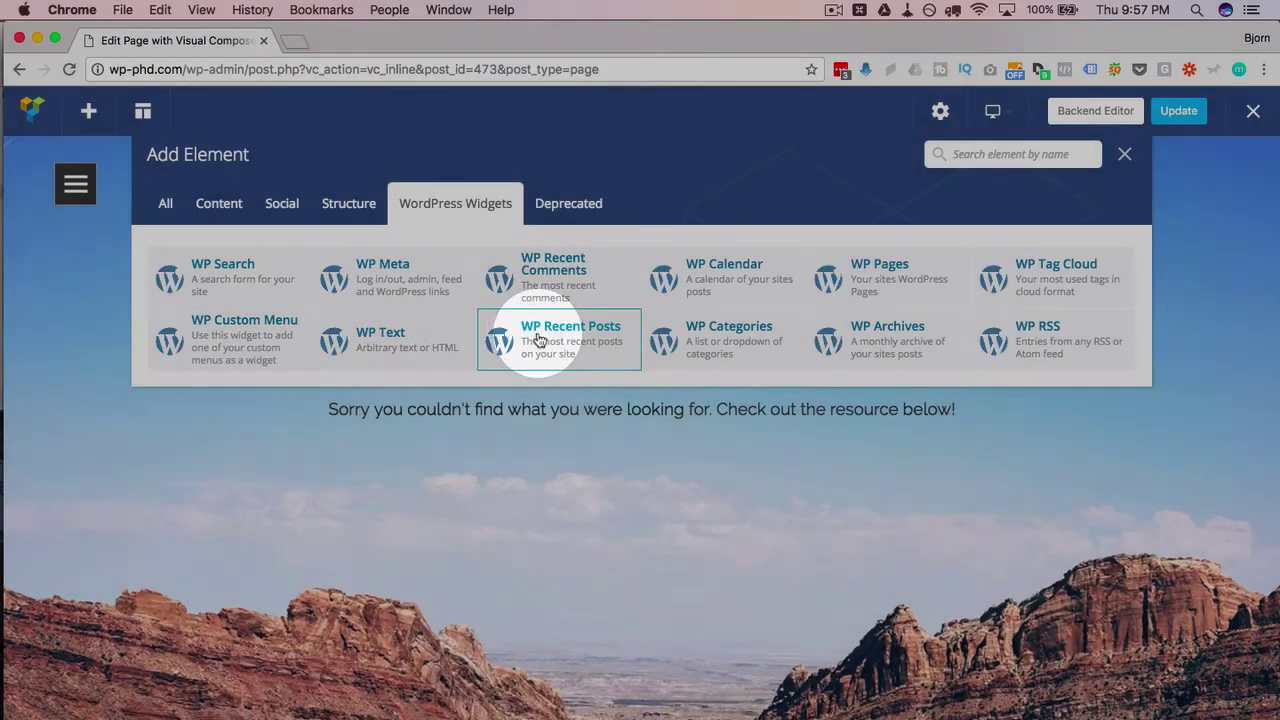
{"action": "left_click", "coordinate": [538, 341]}
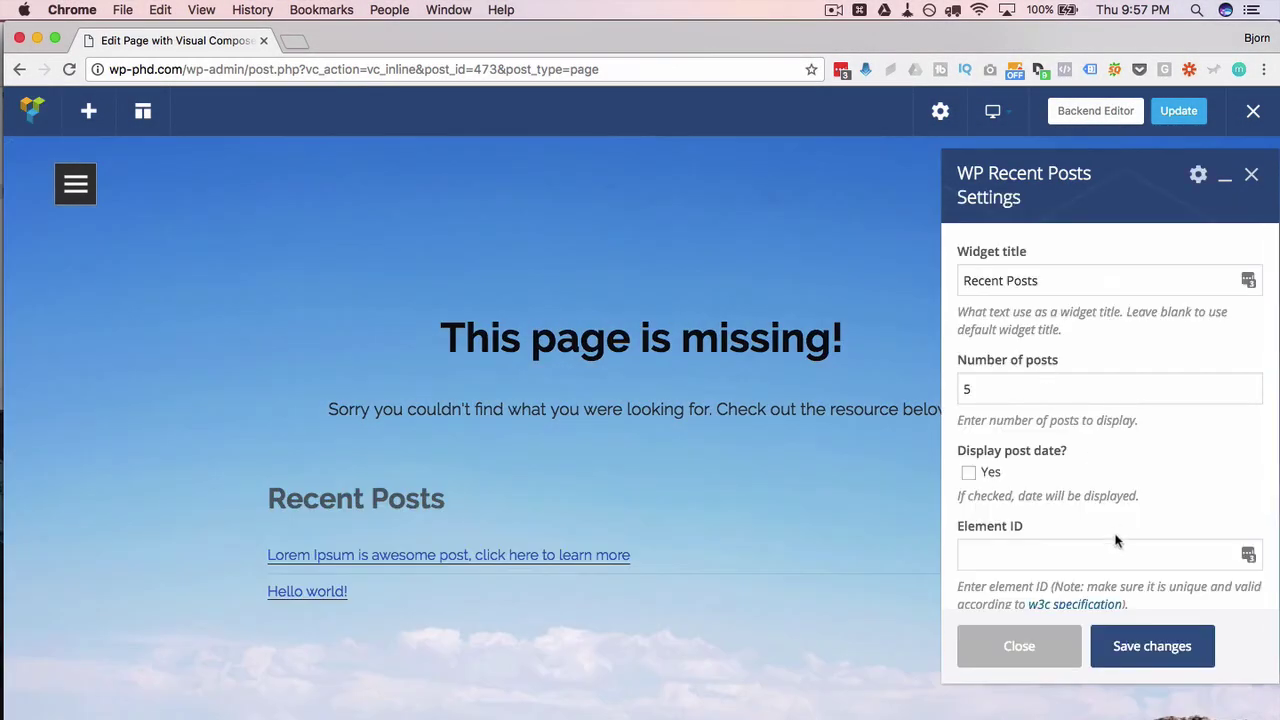
{"action": "left_click", "coordinate": [1130, 647]}
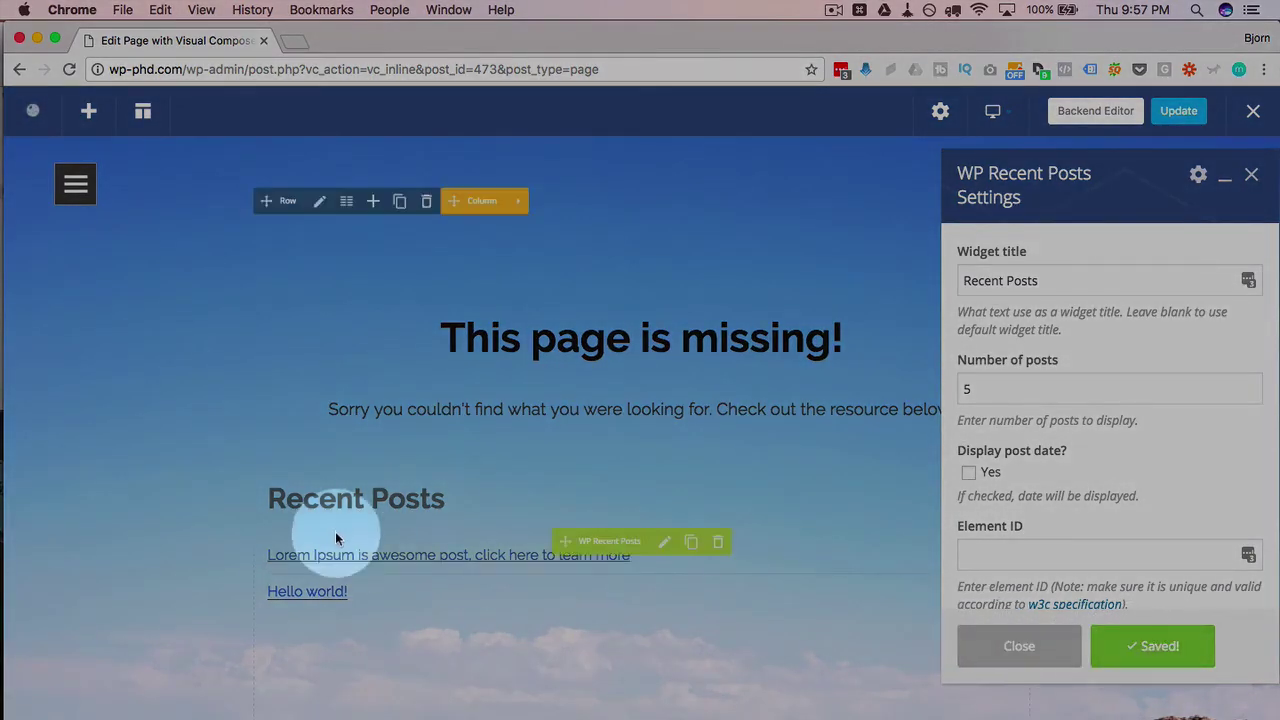
{"action": "left_click", "coordinate": [1010, 646]}
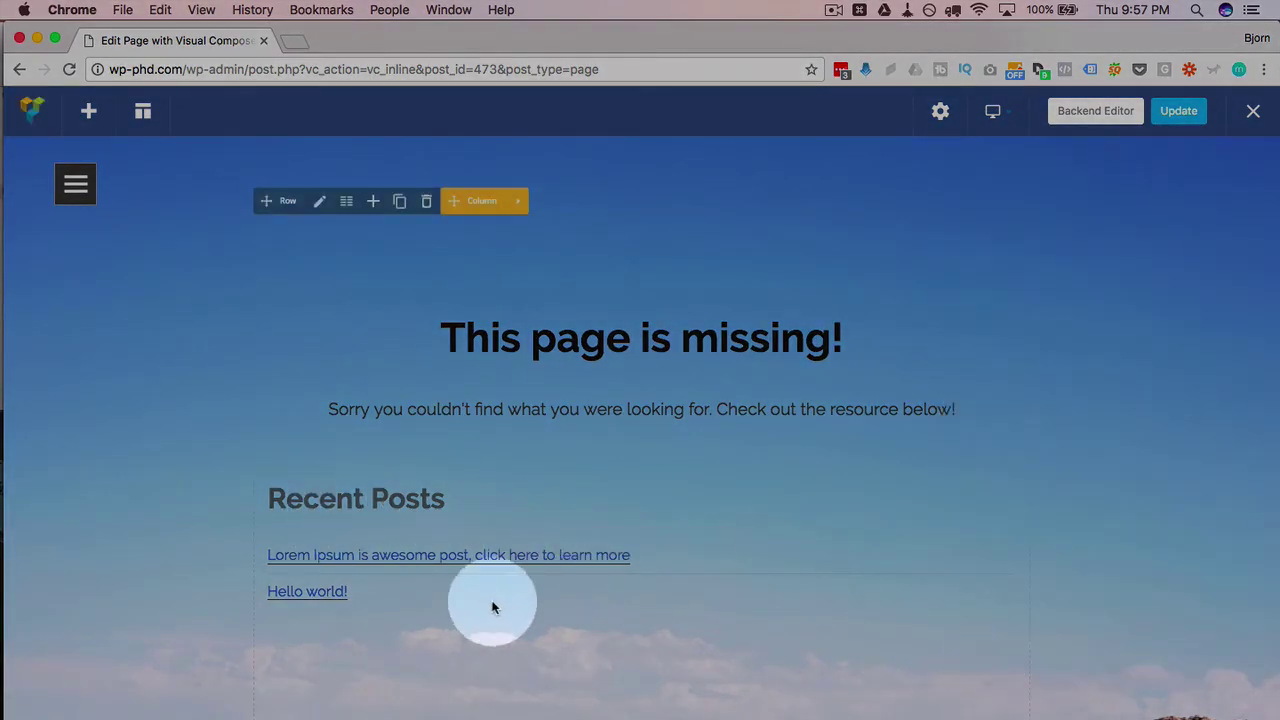
{"action": "scroll", "coordinate": [486, 600], "scroll_direction": "down", "scroll_amount": 2}
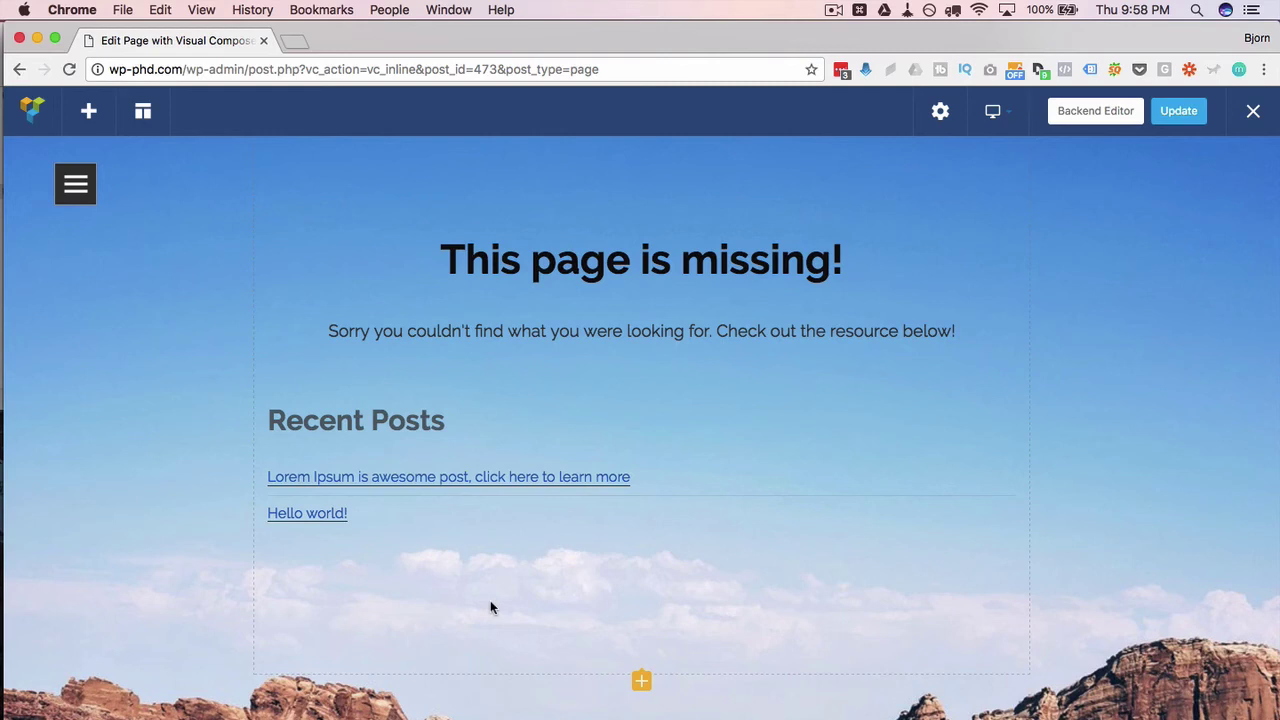
{"action": "scroll", "coordinate": [780, 571], "scroll_direction": "down", "scroll_amount": 2}
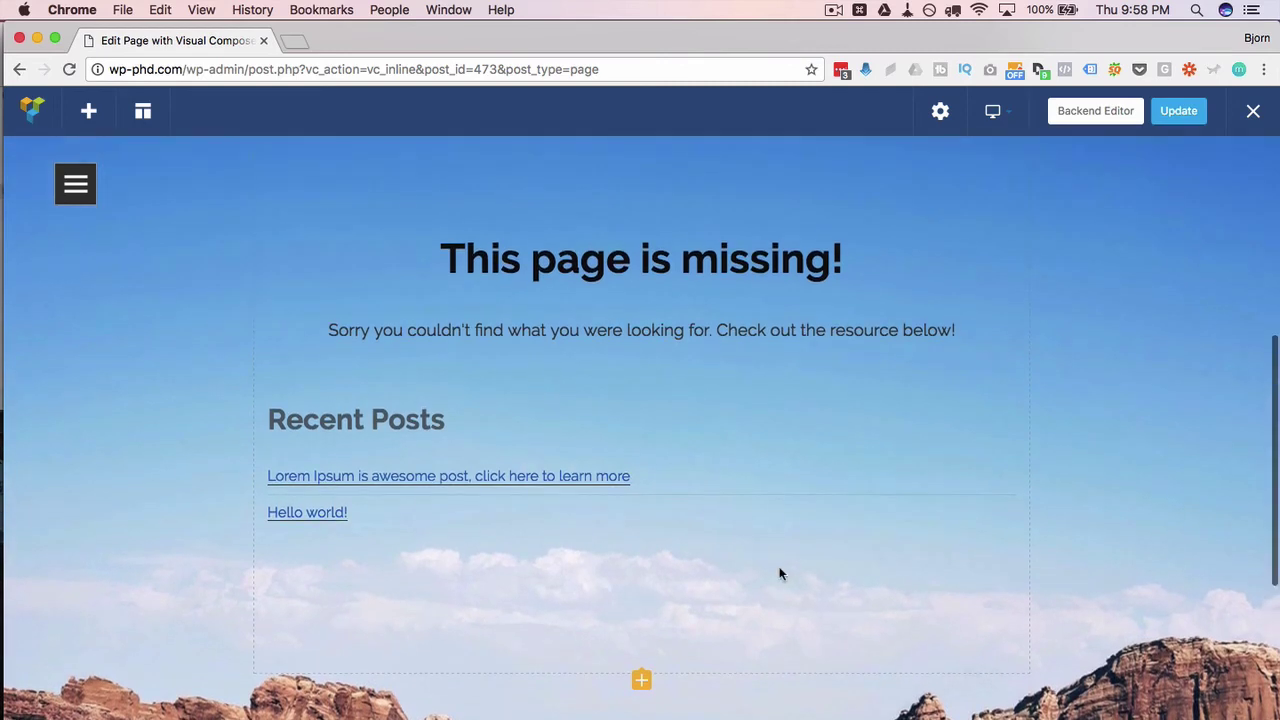